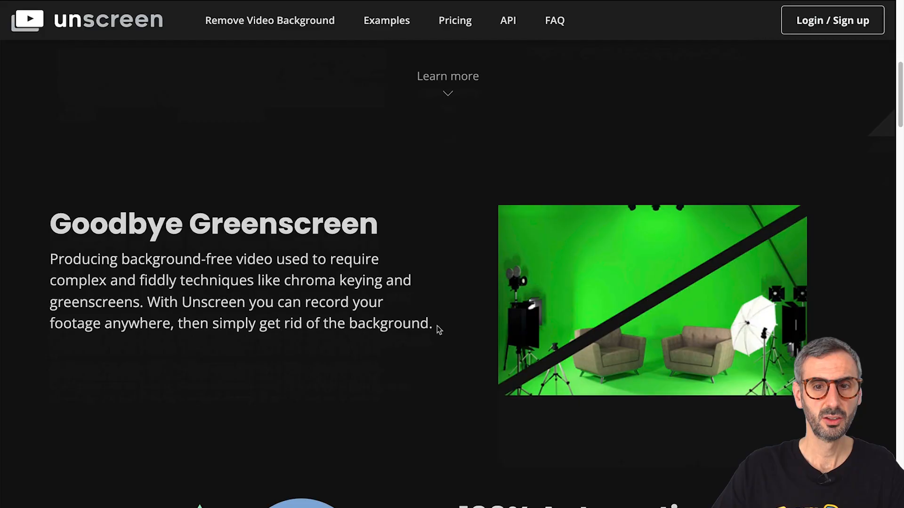
Step: Look through the Unscreen homepage, examining the background-removal demo, the feature sections and the Adobe Premiere Pro & After Effects plugin section
{"action": "scroll", "coordinate": [437, 326], "scroll_direction": "down", "scroll_amount": 8}
{"action": "scroll", "coordinate": [429, 345], "scroll_direction": "up", "scroll_amount": 11}
{"action": "scroll", "coordinate": [432, 352], "scroll_direction": "up", "scroll_amount": 6}
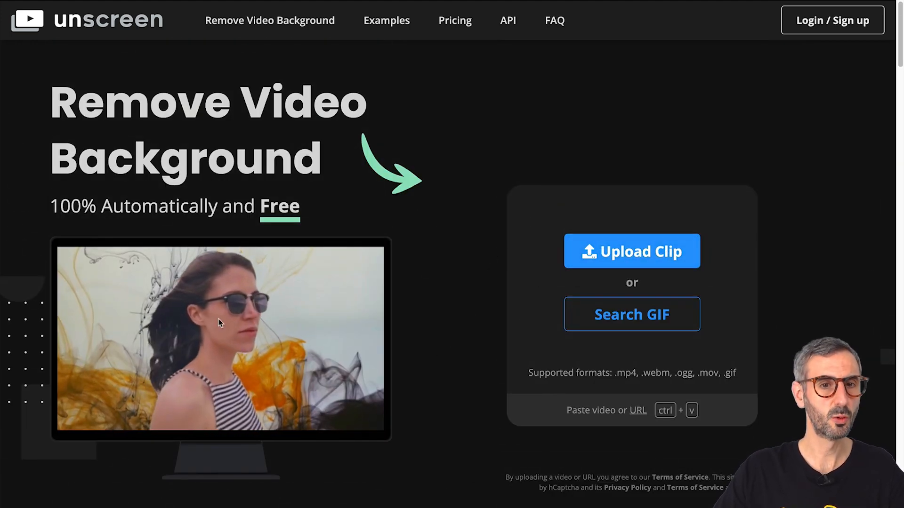
{"action": "scroll", "coordinate": [254, 374], "scroll_direction": "down", "scroll_amount": 1}
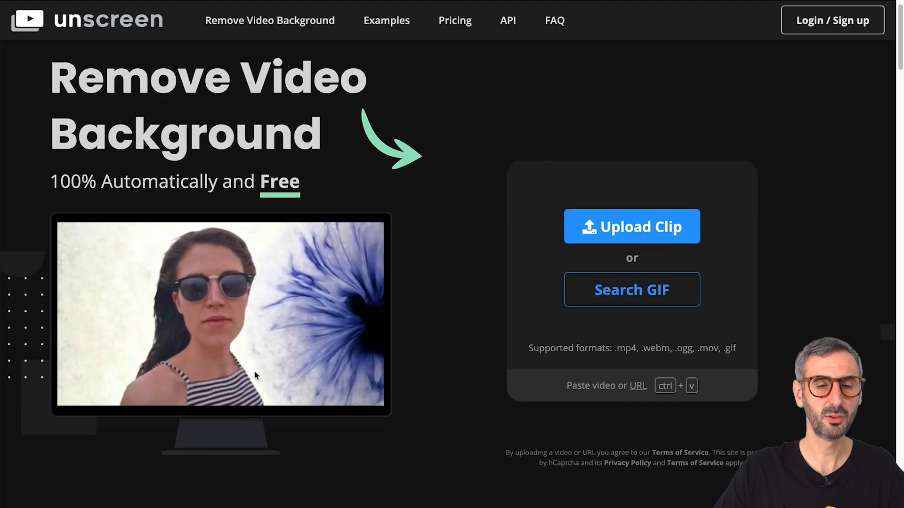
{"action": "scroll", "coordinate": [254, 374], "scroll_direction": "down", "scroll_amount": 1}
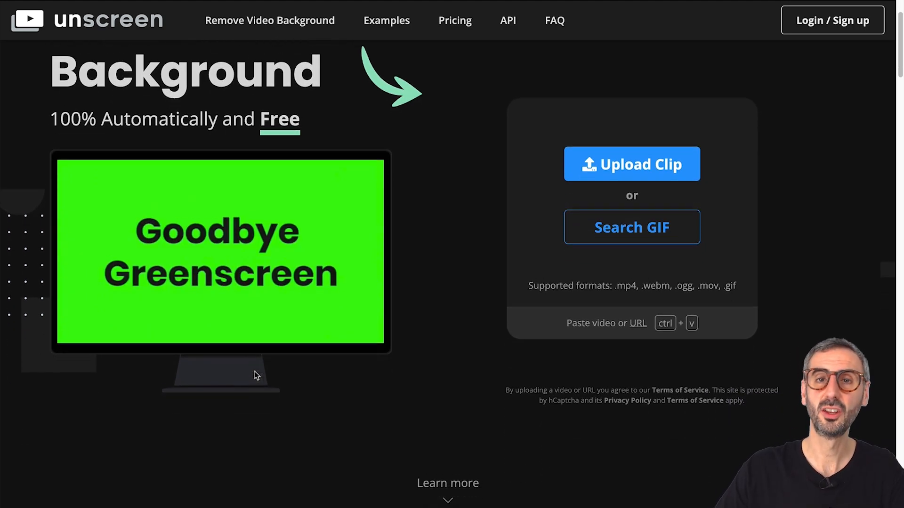
{"action": "scroll", "coordinate": [256, 375], "scroll_direction": "down", "scroll_amount": 10}
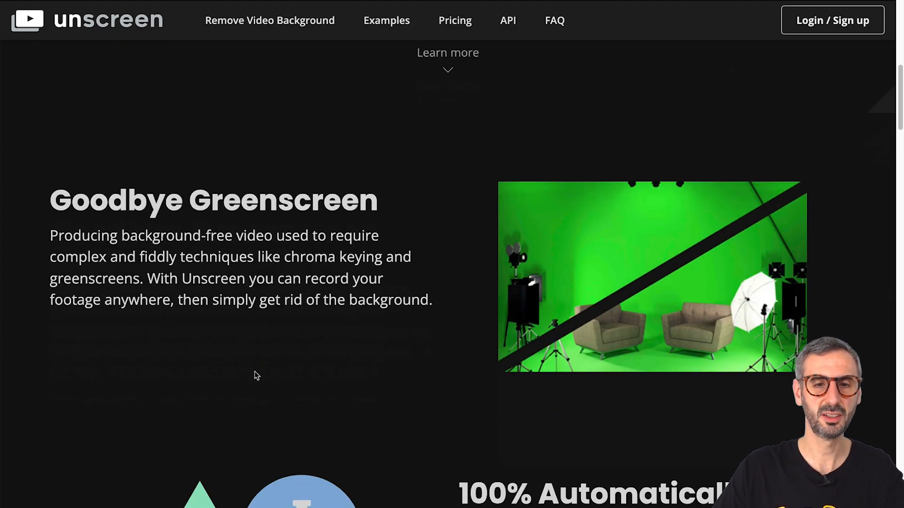
{"action": "scroll", "coordinate": [436, 287], "scroll_direction": "down", "scroll_amount": 12}
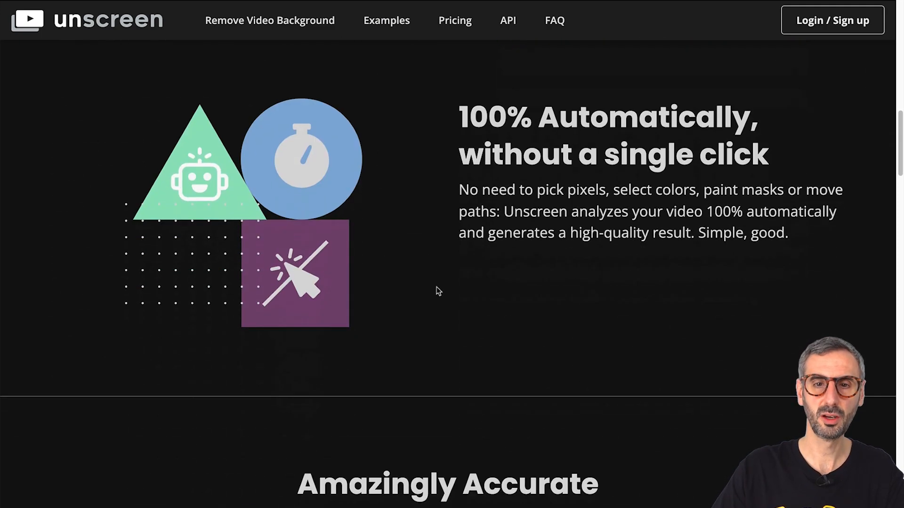
{"action": "left_click_drag", "start_coordinate": [255, 347], "coordinate": [180, 375]}
{"action": "left_click_drag", "start_coordinate": [653, 348], "coordinate": [732, 345]}
{"action": "scroll", "coordinate": [678, 366], "scroll_direction": "down", "scroll_amount": 7}
{"action": "scroll", "coordinate": [421, 173], "scroll_direction": "down", "scroll_amount": 20}
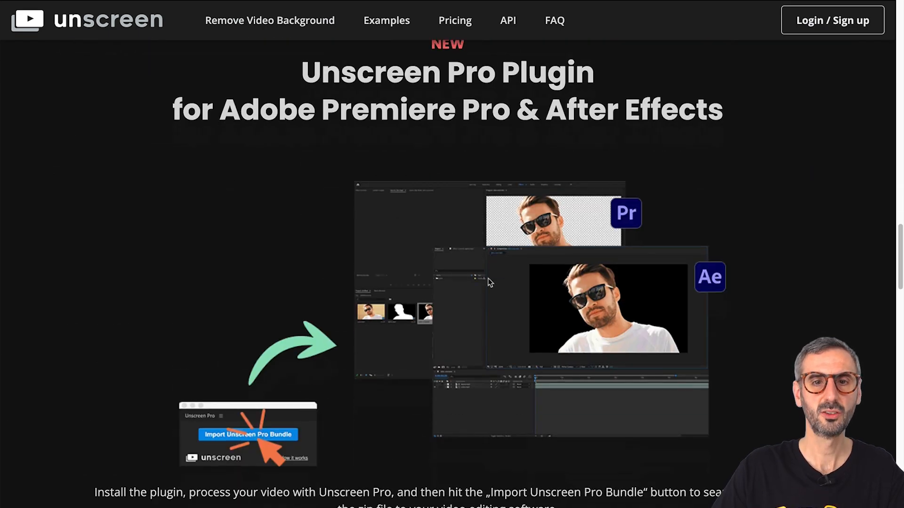
{"action": "scroll", "coordinate": [488, 284], "scroll_direction": "down", "scroll_amount": 12}
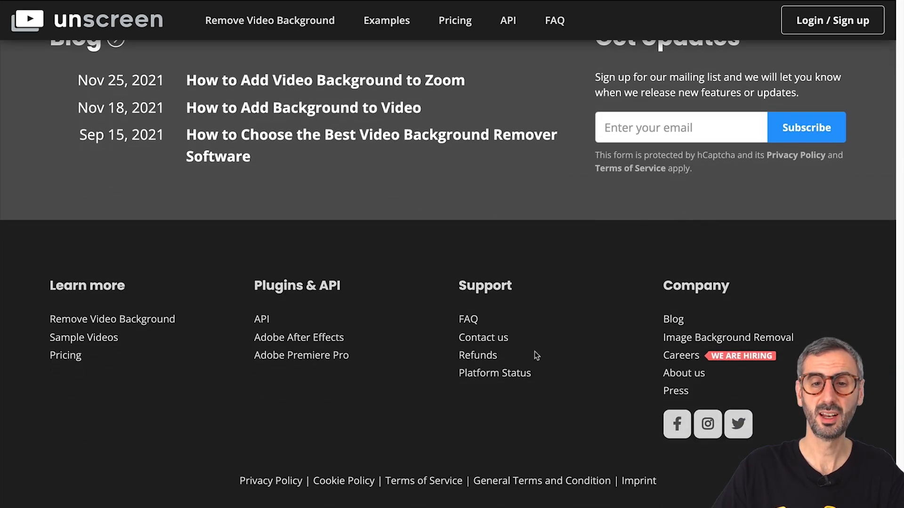
{"action": "scroll", "coordinate": [535, 351], "scroll_direction": "up", "scroll_amount": 20}
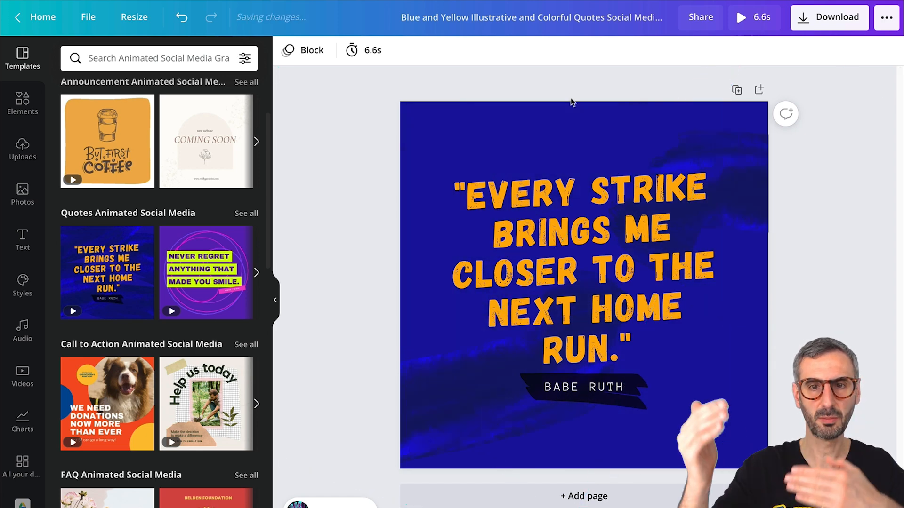
Step: Preview the animated quote design full screen, pause playback partway through and close the preview
{"action": "left_click", "coordinate": [643, 171]}
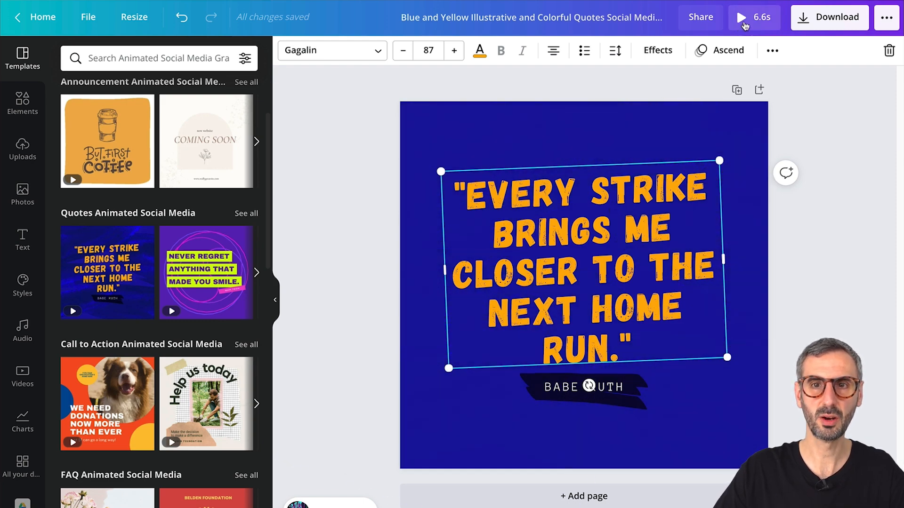
{"action": "left_click", "coordinate": [744, 25]}
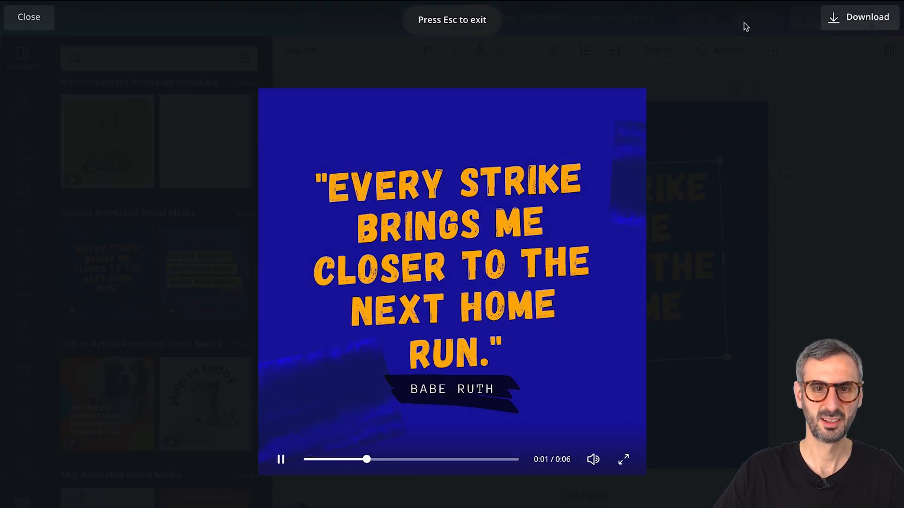
{"action": "left_click", "coordinate": [280, 460]}
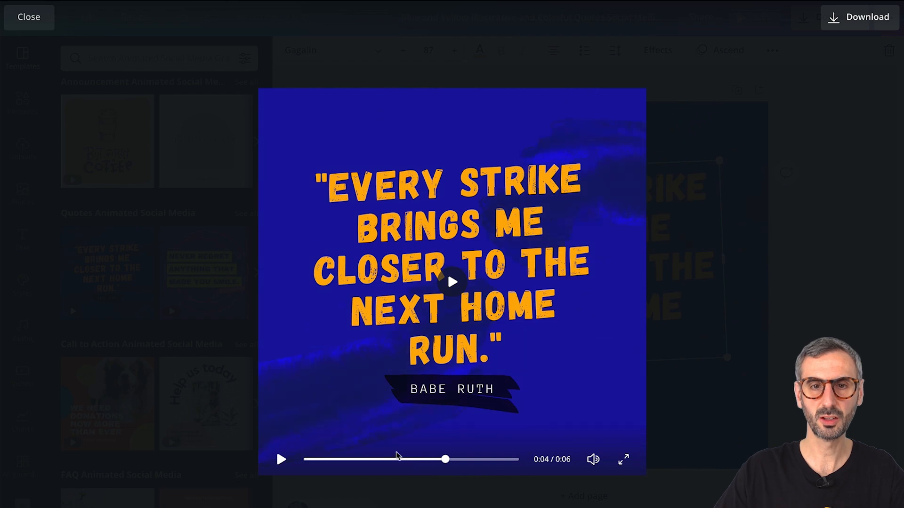
{"action": "left_click", "coordinate": [29, 22]}
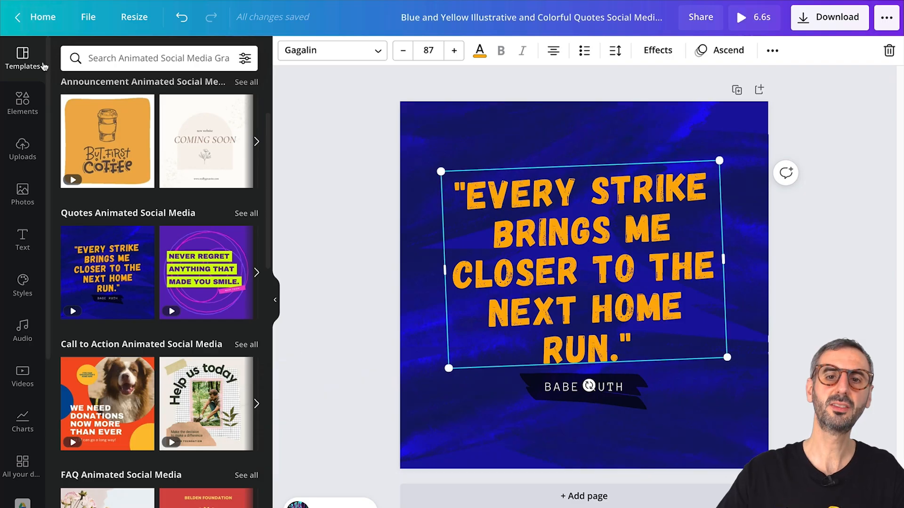
Step: Select the quote text, the author label and the background brush strokes one after another to examine the design's separate elements
{"action": "left_click", "coordinate": [751, 407]}
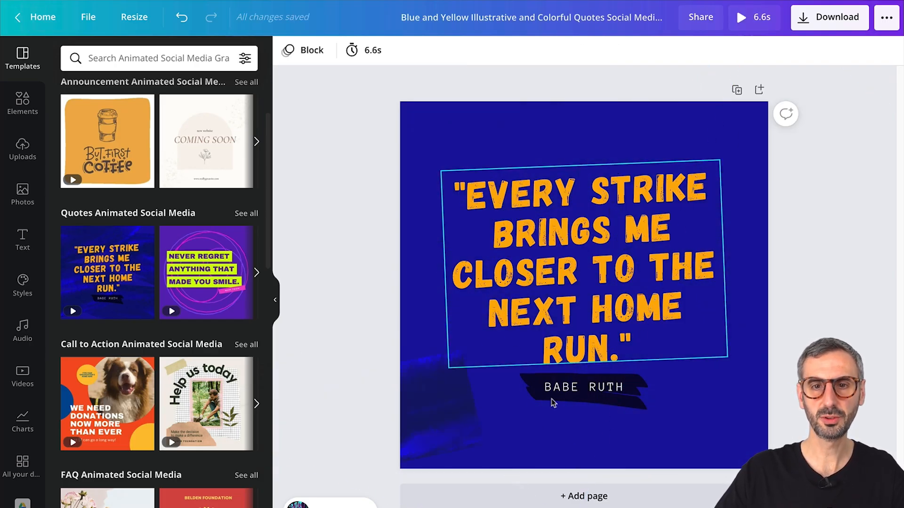
{"action": "left_click", "coordinate": [578, 256]}
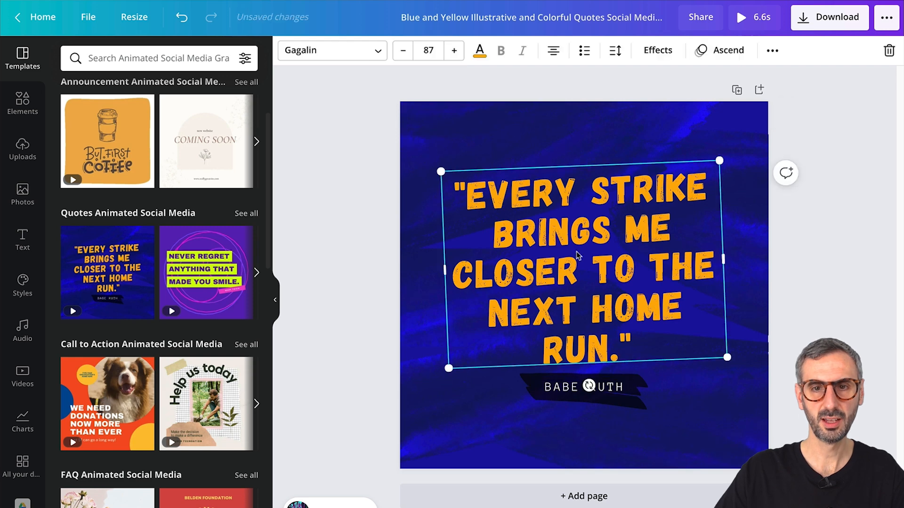
{"action": "left_click", "coordinate": [611, 396]}
{"action": "left_click", "coordinate": [599, 268]}
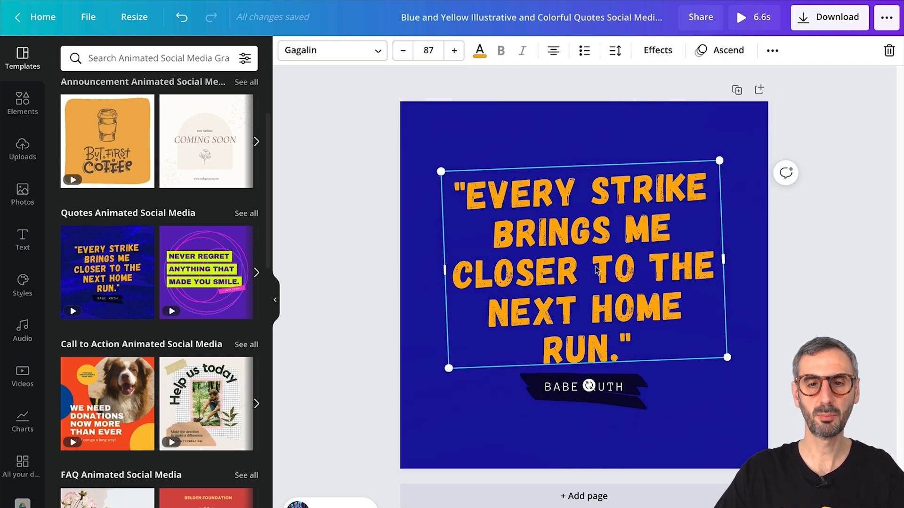
{"action": "left_click", "coordinate": [452, 145]}
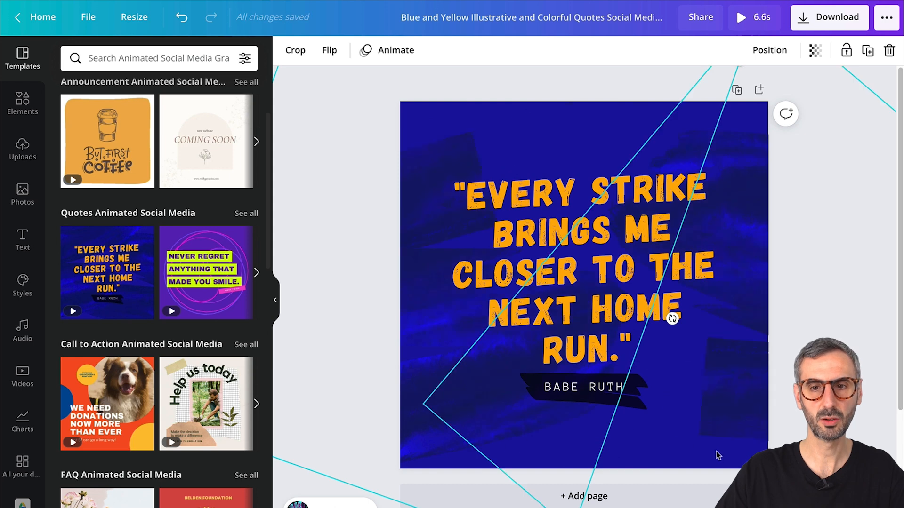
{"action": "left_click", "coordinate": [450, 142]}
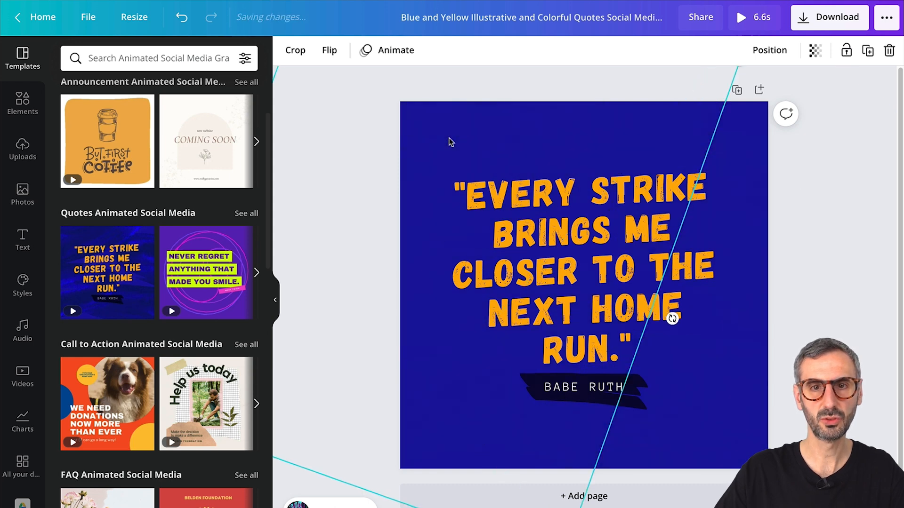
Step: Move the background brush stroke near the design's lower-right corner slightly down and to the right
{"action": "left_click", "coordinate": [689, 418]}
{"action": "left_click_drag", "start_coordinate": [702, 413], "coordinate": [871, 506]}
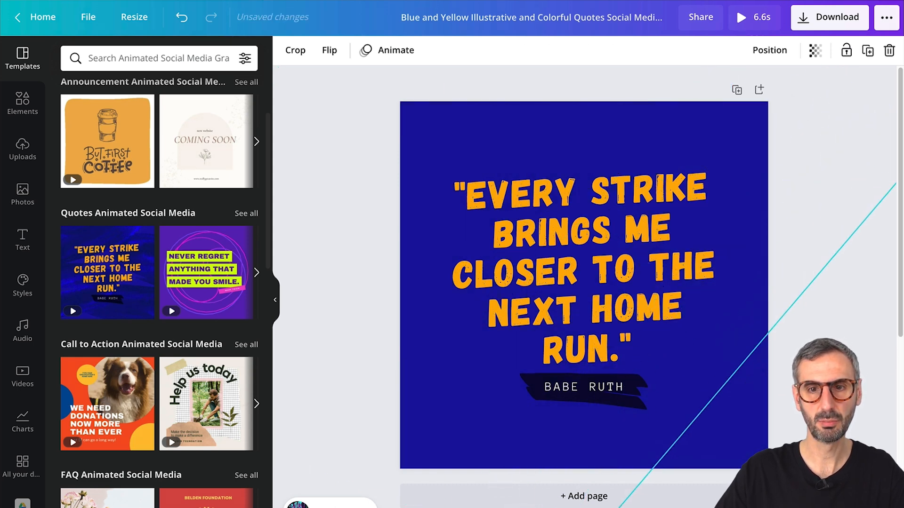
{"action": "left_click_drag", "start_coordinate": [770, 419], "coordinate": [768, 428]}
Step: Try the Shift and Typewriter text animations on the quote text, and apply Block
{"action": "left_click", "coordinate": [607, 192]}
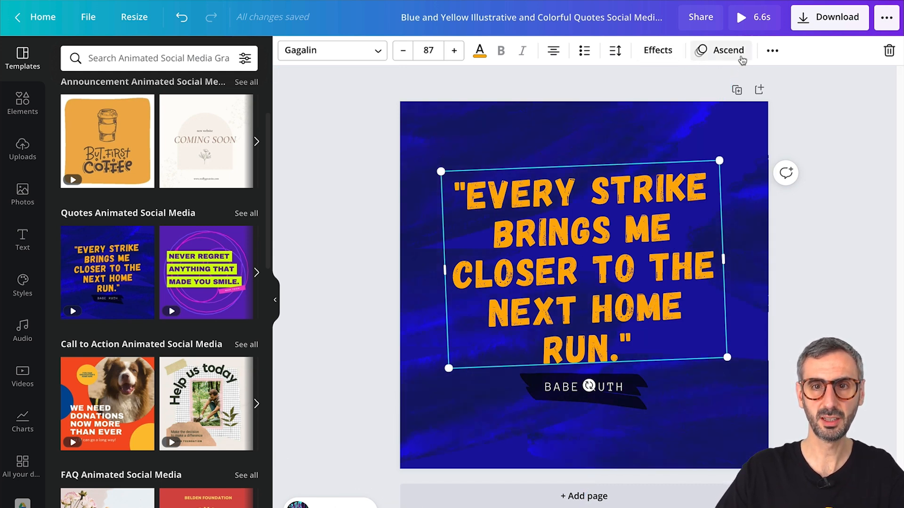
{"action": "left_click", "coordinate": [721, 57]}
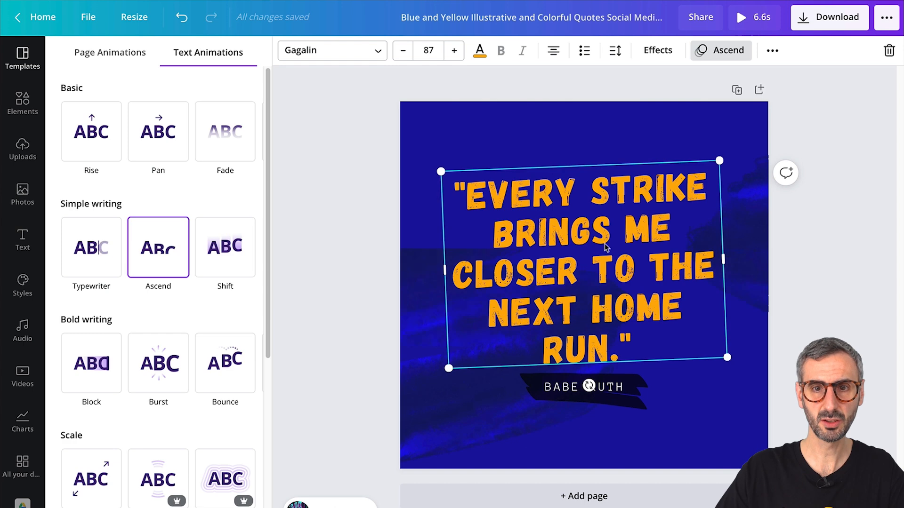
{"action": "left_click", "coordinate": [232, 256]}
{"action": "left_click", "coordinate": [91, 260]}
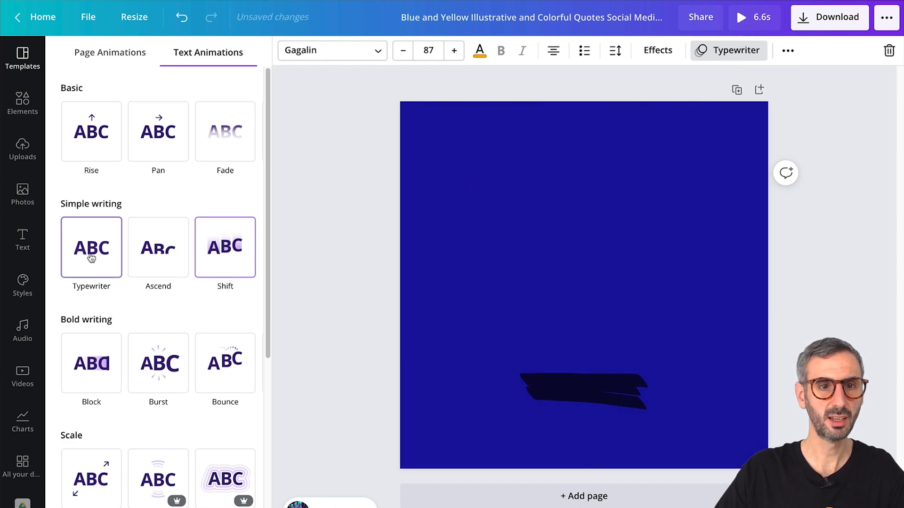
{"action": "left_click", "coordinate": [90, 367]}
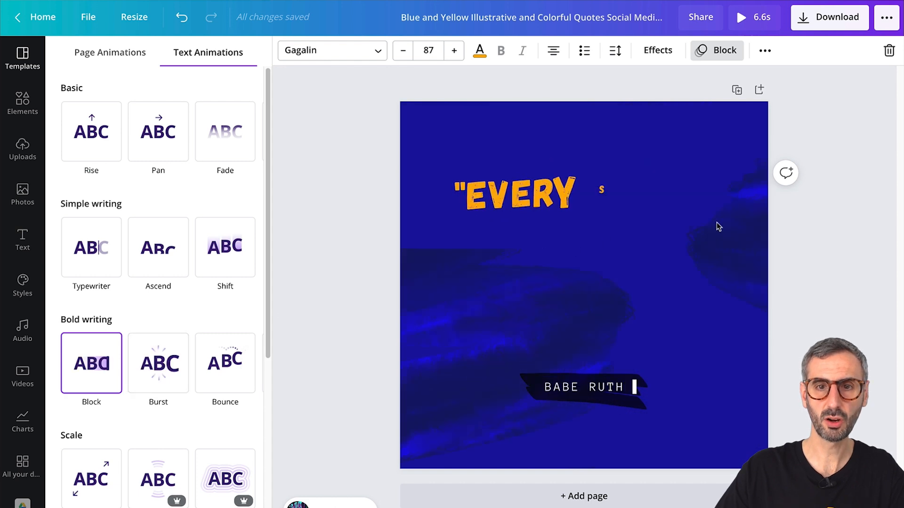
{"action": "left_click", "coordinate": [334, 286]}
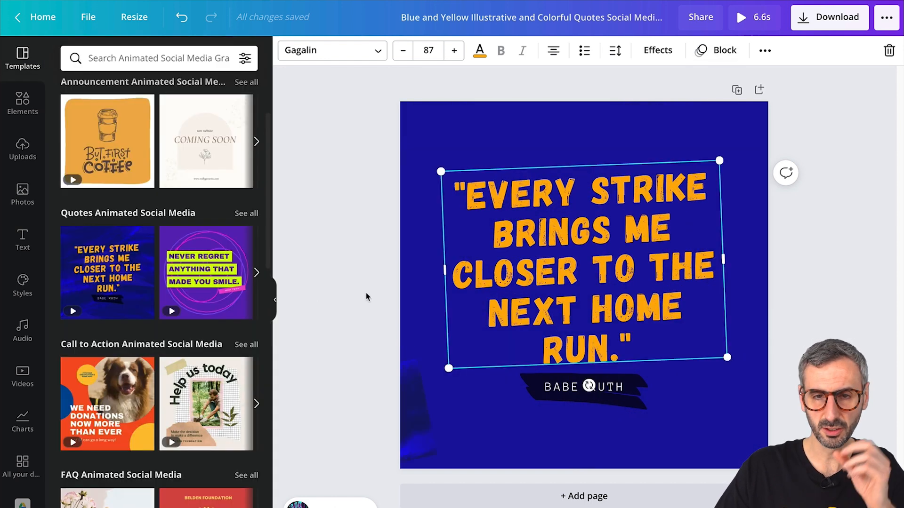
Step: Inspect the author label, the quote text and the individual brush strokes to see which parts of the design can be edited
{"action": "left_click", "coordinate": [617, 394]}
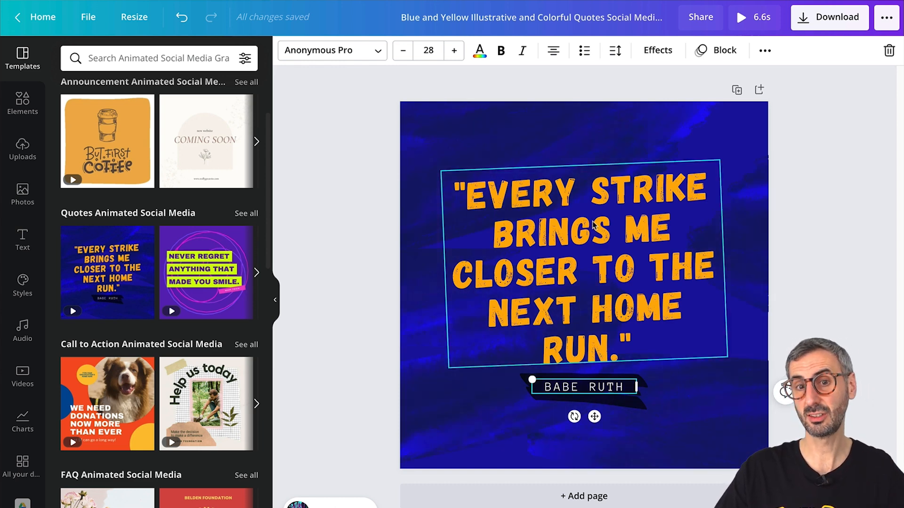
{"action": "left_click", "coordinate": [595, 152]}
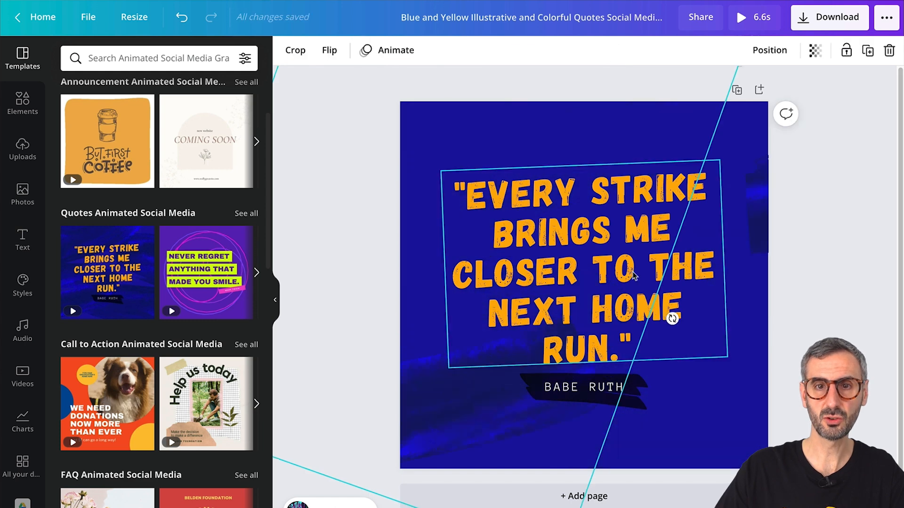
{"action": "left_click", "coordinate": [637, 281]}
{"action": "left_click", "coordinate": [723, 443]}
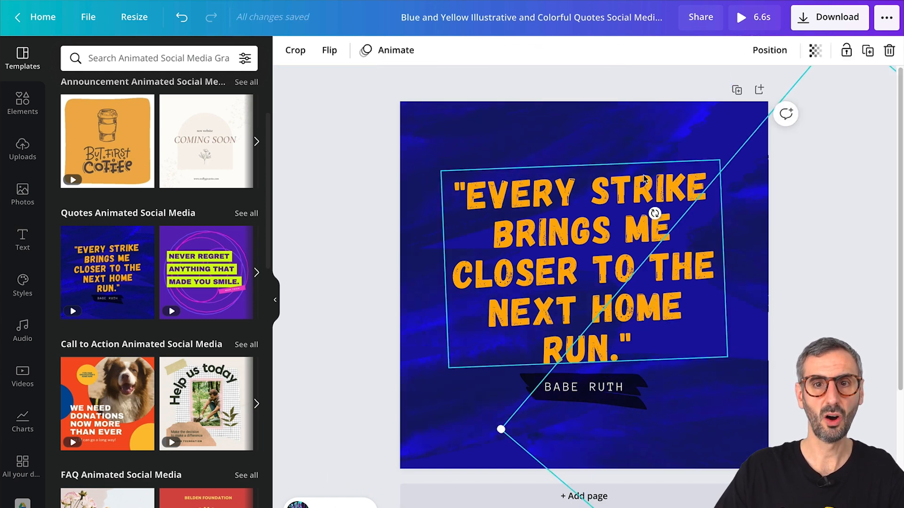
{"action": "left_click", "coordinate": [507, 453]}
{"action": "left_click_drag", "start_coordinate": [506, 450], "coordinate": [432, 413]}
Step: Select the blue page background and set the page's timing to 3.0 seconds
{"action": "left_click", "coordinate": [528, 459]}
{"action": "left_click", "coordinate": [522, 463]}
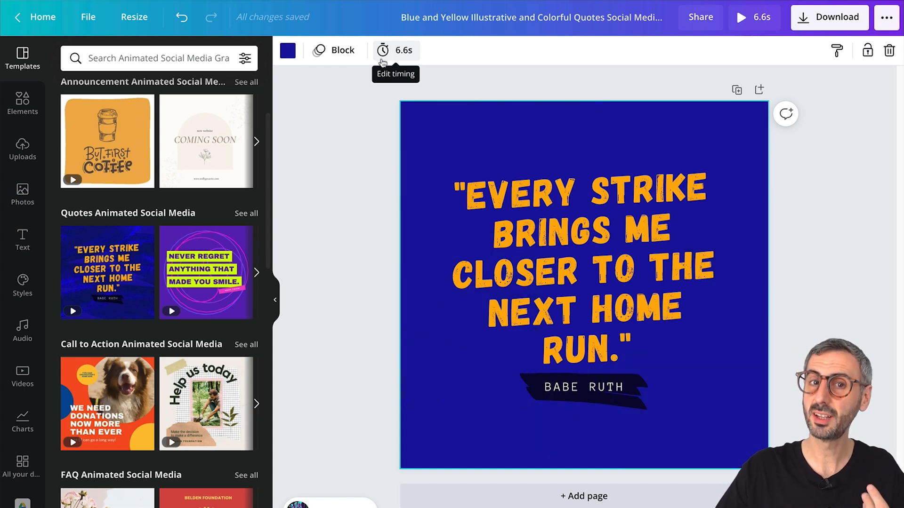
{"action": "left_click", "coordinate": [391, 51]}
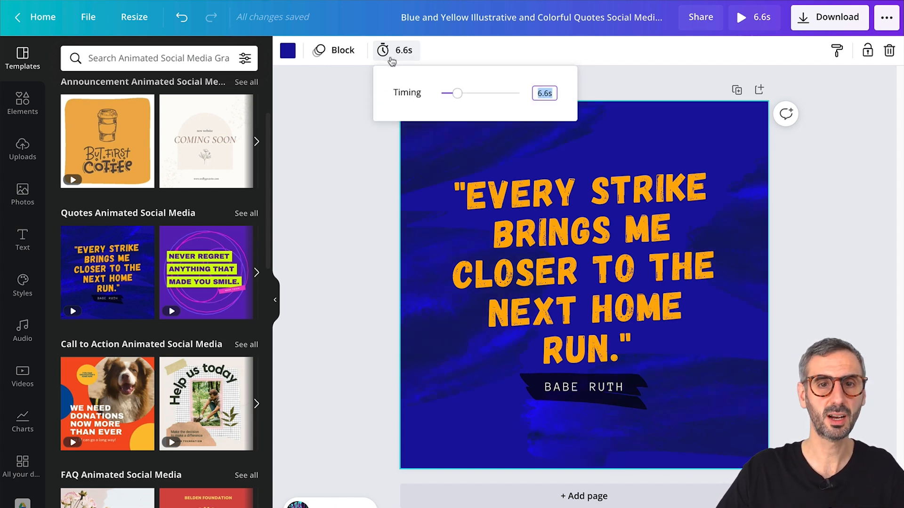
{"action": "left_click_drag", "start_coordinate": [459, 101], "coordinate": [449, 101]}
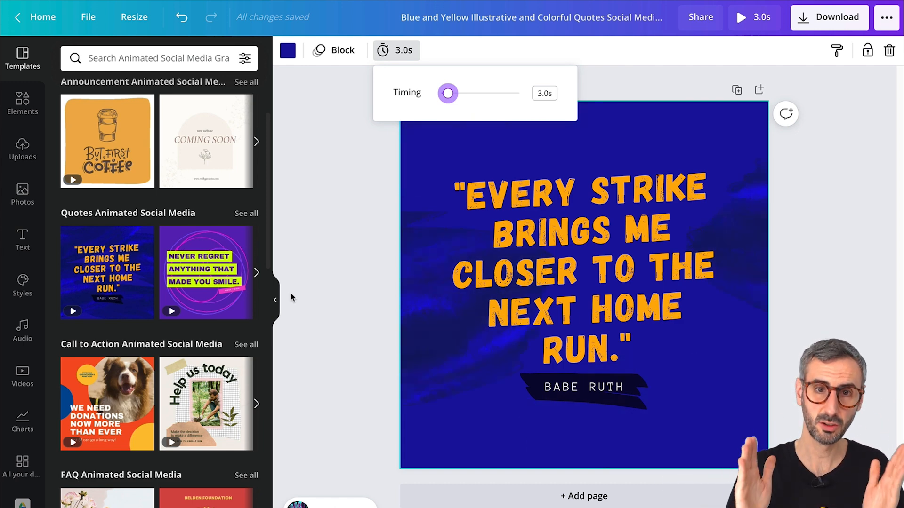
Step: Check the quote text, the author label and a brush stroke as separately selectable elements of the shortened page
{"action": "left_click", "coordinate": [559, 252]}
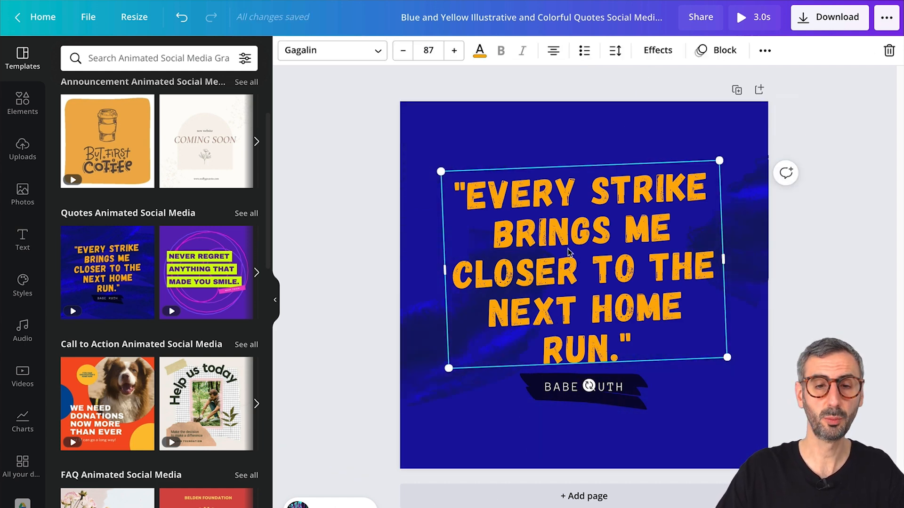
{"action": "left_click", "coordinate": [567, 384]}
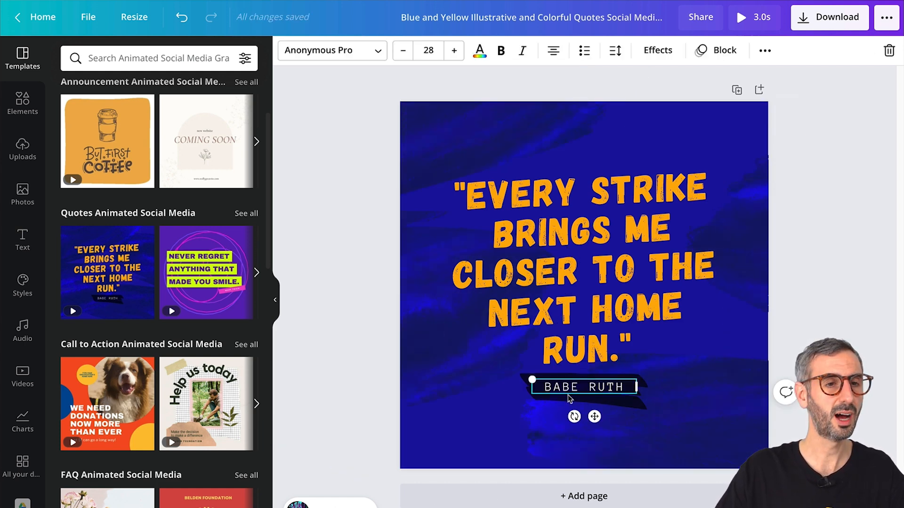
{"action": "left_click", "coordinate": [446, 419]}
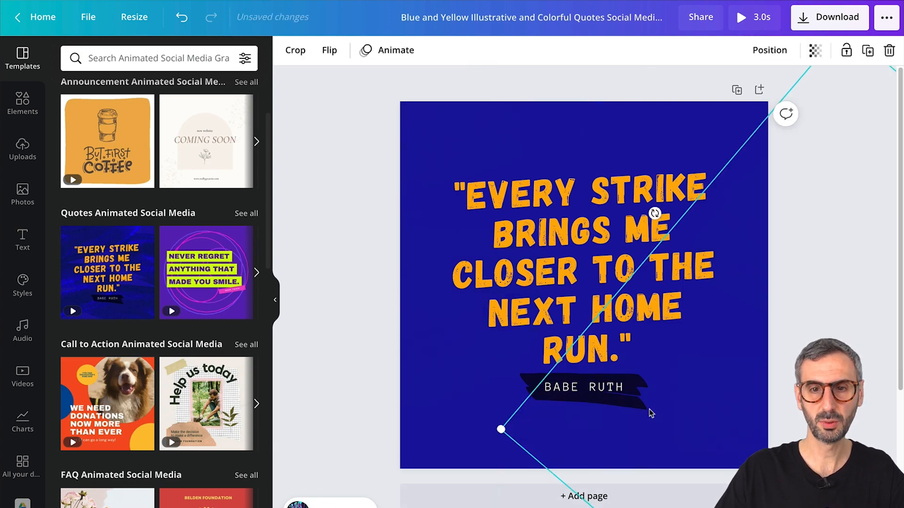
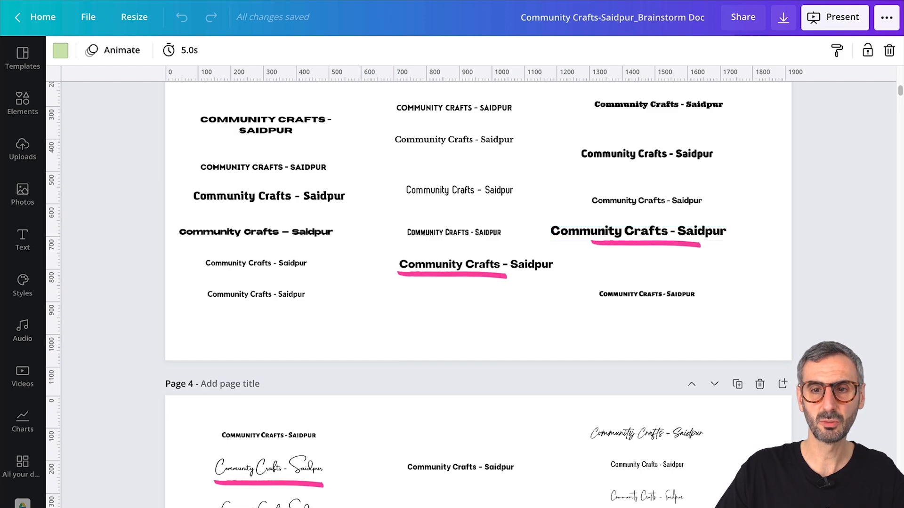
Step: Examine the font variations of the Community Crafts - Saidpur name on page 3 of the brainstorm document
{"action": "scroll", "coordinate": [688, 359], "scroll_direction": "up", "scroll_amount": 3}
{"action": "scroll", "coordinate": [559, 290], "scroll_direction": "down", "scroll_amount": 1}
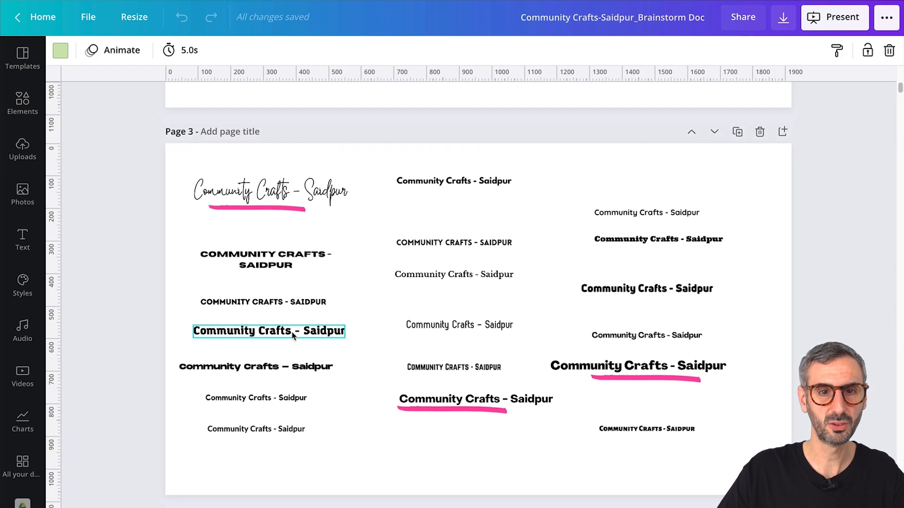
{"action": "scroll", "coordinate": [373, 355], "scroll_direction": "down", "scroll_amount": 5}
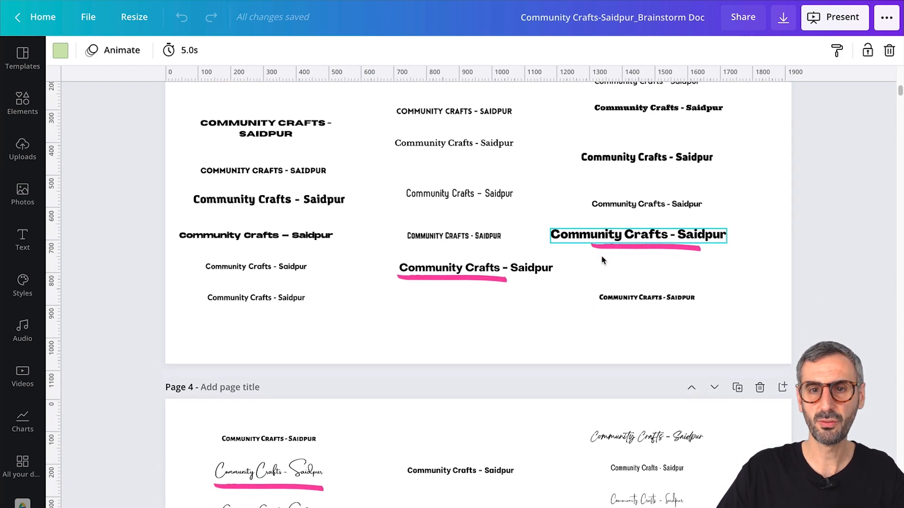
Step: Examine the underlined font candidates and the handwritten and bold shortlist for the Community Crafts - Saidpur name on pages 4 to 8
{"action": "scroll", "coordinate": [426, 324], "scroll_direction": "down", "scroll_amount": 14}
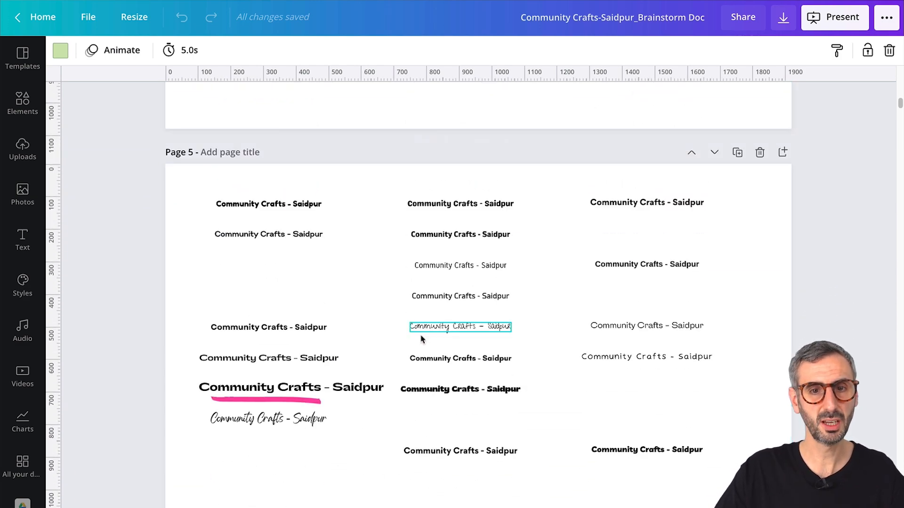
{"action": "scroll", "coordinate": [278, 413], "scroll_direction": "down", "scroll_amount": 10}
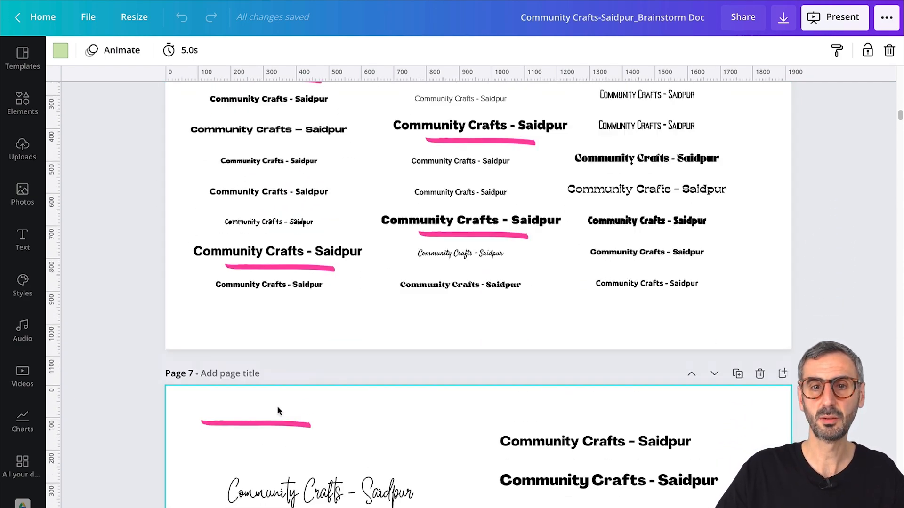
{"action": "scroll", "coordinate": [273, 274], "scroll_direction": "up", "scroll_amount": 1}
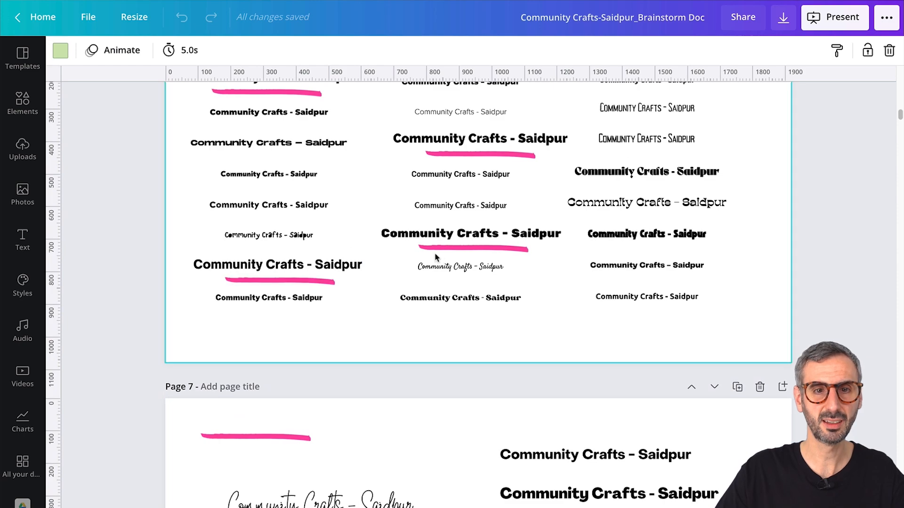
{"action": "scroll", "coordinate": [306, 168], "scroll_direction": "up", "scroll_amount": 3}
{"action": "scroll", "coordinate": [361, 169], "scroll_direction": "down", "scroll_amount": 6}
{"action": "scroll", "coordinate": [361, 171], "scroll_direction": "down", "scroll_amount": 3}
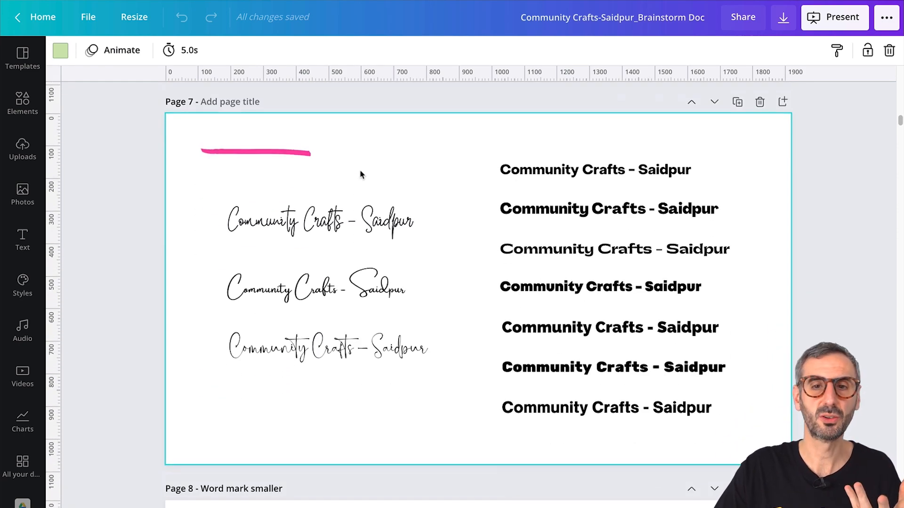
{"action": "scroll", "coordinate": [361, 175], "scroll_direction": "down", "scroll_amount": 7}
{"action": "scroll", "coordinate": [360, 180], "scroll_direction": "down", "scroll_amount": 3}
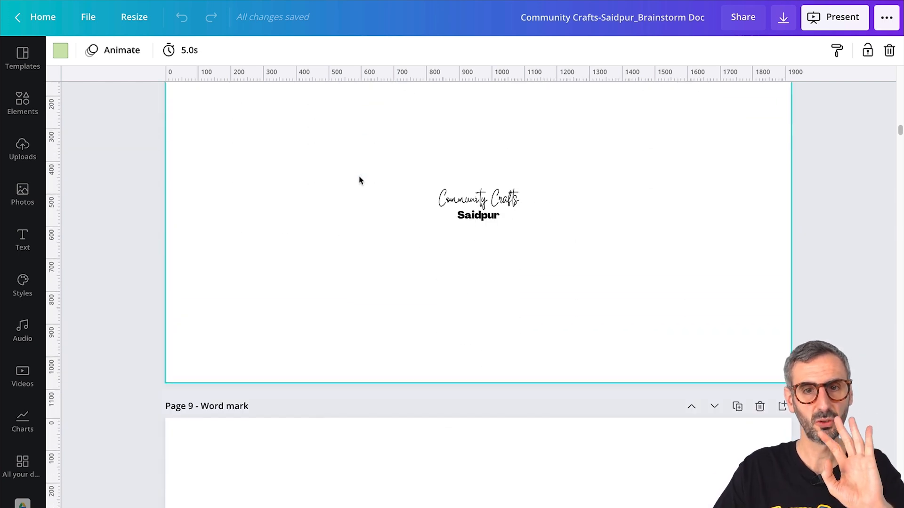
{"action": "scroll", "coordinate": [404, 260], "scroll_direction": "up", "scroll_amount": 3}
{"action": "scroll", "coordinate": [404, 259], "scroll_direction": "down", "scroll_amount": 1}
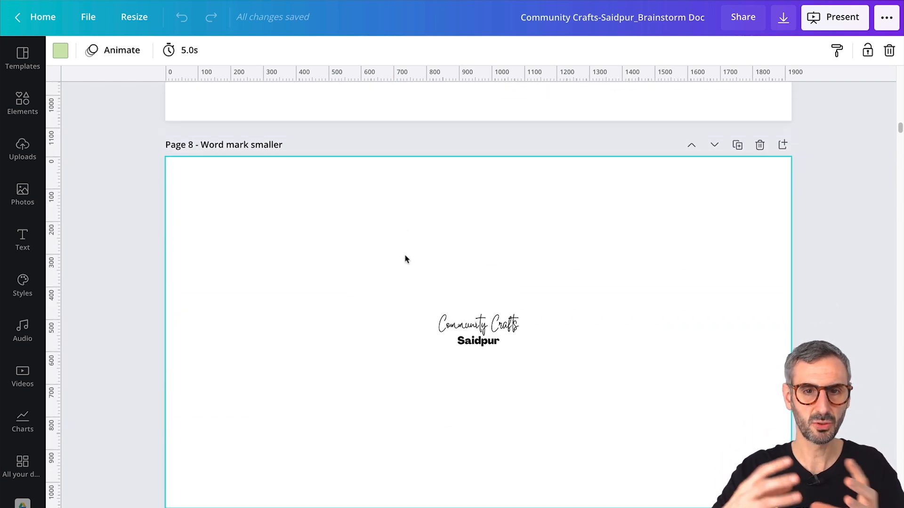
Step: Review the Community Crafts Saidpur word mark versions from page 9 through page 23, including the outlined, green-background and heart variants
{"action": "scroll", "coordinate": [358, 376], "scroll_direction": "down", "scroll_amount": 16}
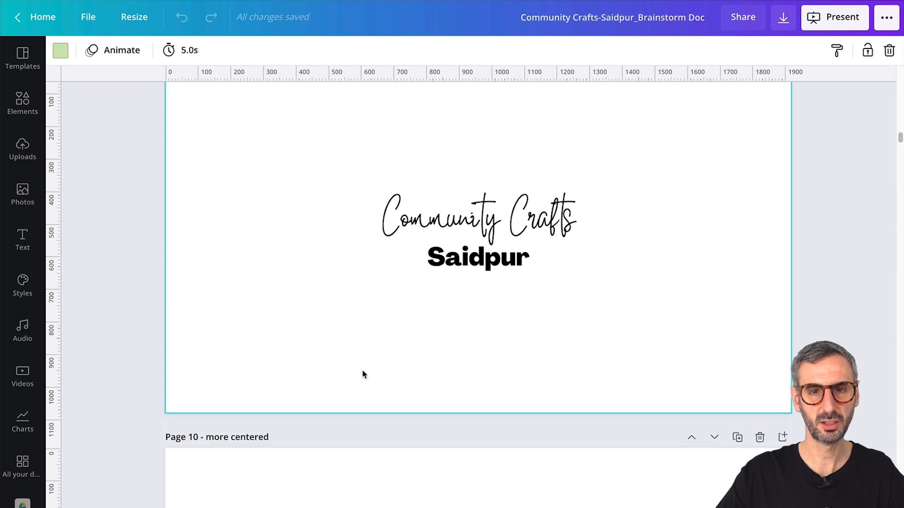
{"action": "scroll", "coordinate": [365, 376], "scroll_direction": "down", "scroll_amount": 3}
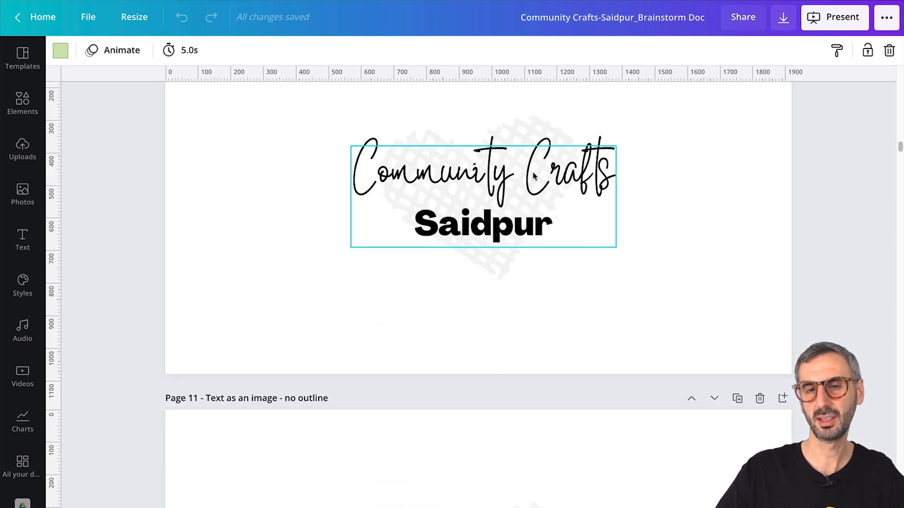
{"action": "scroll", "coordinate": [533, 176], "scroll_direction": "down", "scroll_amount": 6}
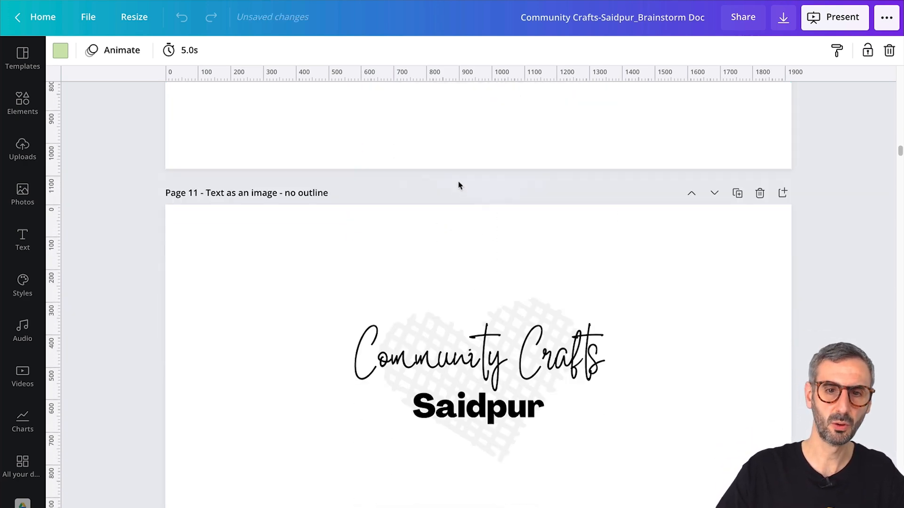
{"action": "scroll", "coordinate": [491, 376], "scroll_direction": "down", "scroll_amount": 1}
{"action": "scroll", "coordinate": [515, 278], "scroll_direction": "down", "scroll_amount": 20}
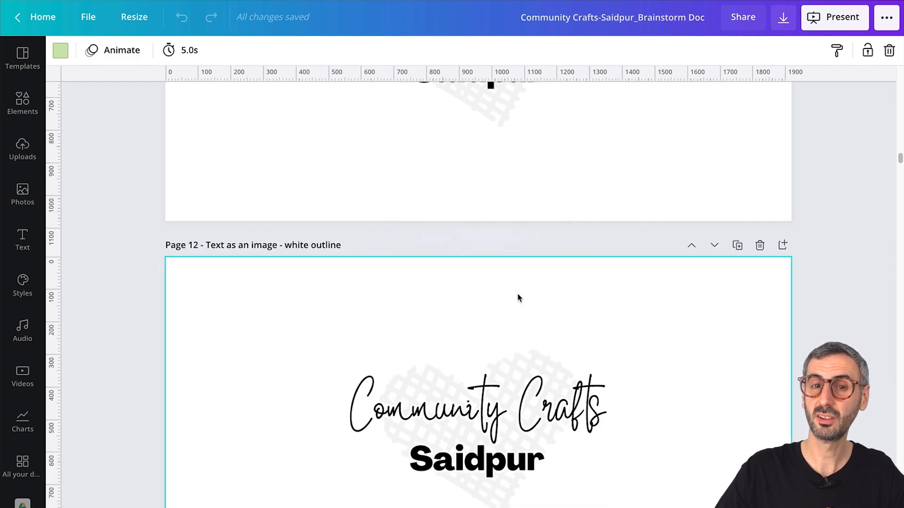
{"action": "scroll", "coordinate": [528, 352], "scroll_direction": "down", "scroll_amount": 20}
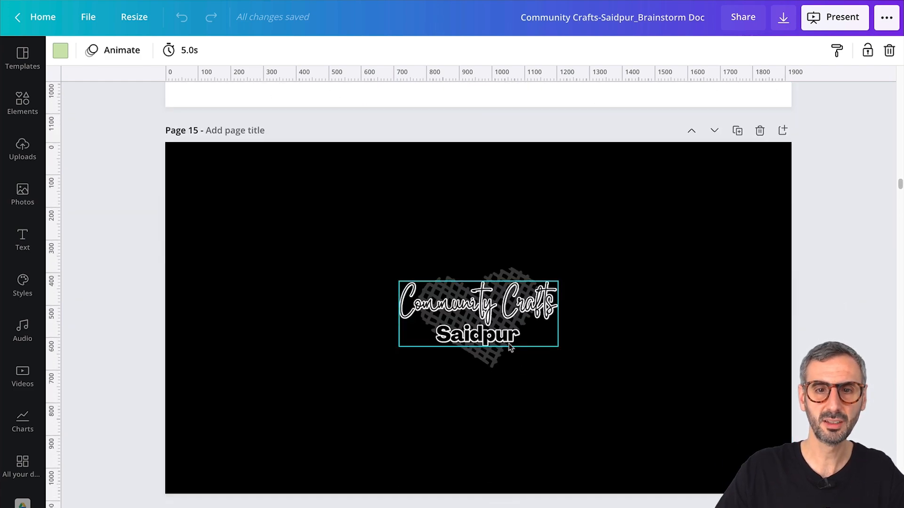
{"action": "scroll", "coordinate": [515, 387], "scroll_direction": "down", "scroll_amount": 17}
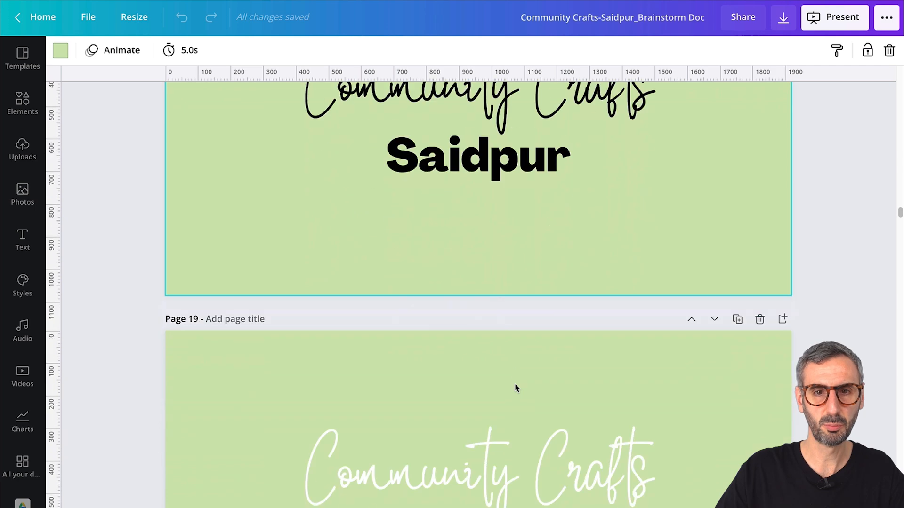
{"action": "scroll", "coordinate": [516, 386], "scroll_direction": "down", "scroll_amount": 3}
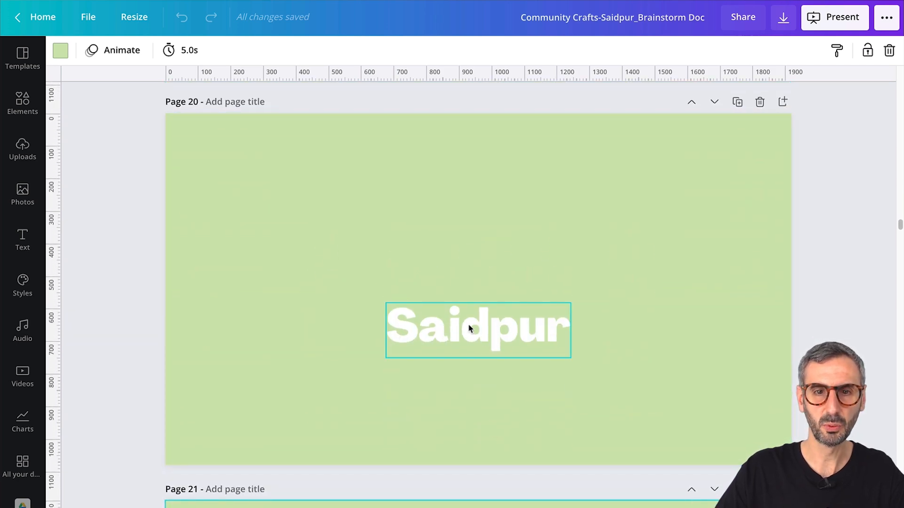
{"action": "scroll", "coordinate": [452, 314], "scroll_direction": "down", "scroll_amount": 17}
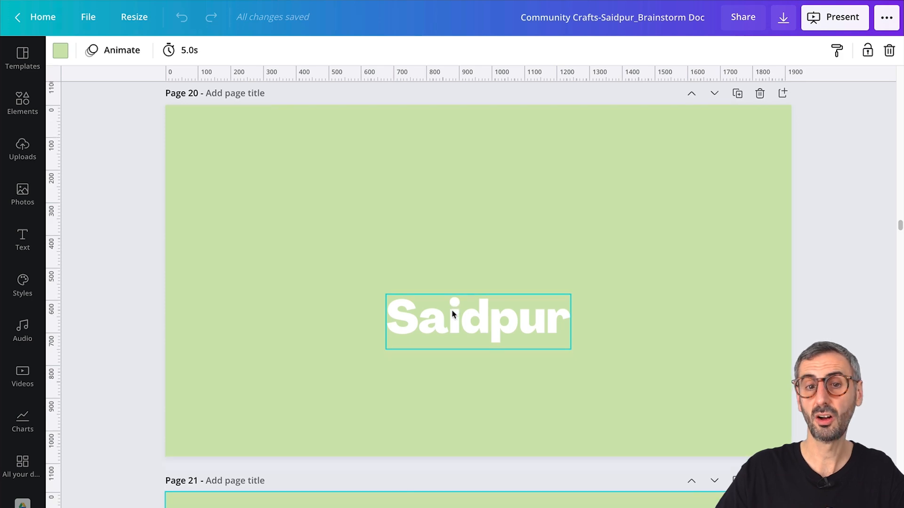
{"action": "scroll", "coordinate": [452, 314], "scroll_direction": "down", "scroll_amount": 8}
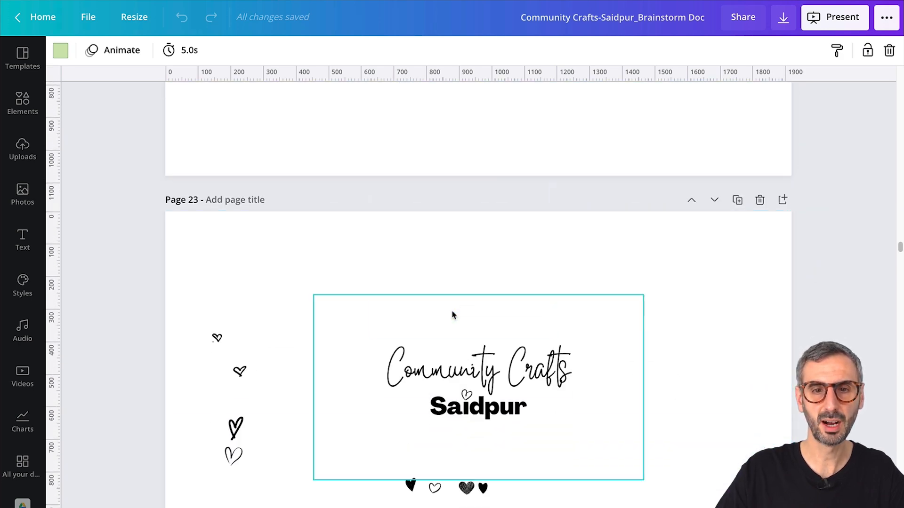
{"action": "scroll", "coordinate": [498, 474], "scroll_direction": "up", "scroll_amount": 15}
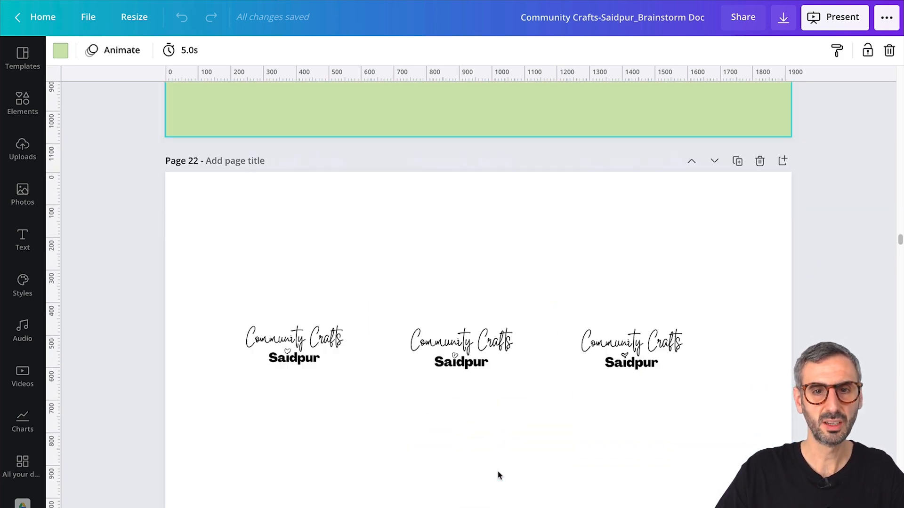
Step: Select the black Saidpur text on page 21's green background and move it slightly down
{"action": "left_click", "coordinate": [454, 363]}
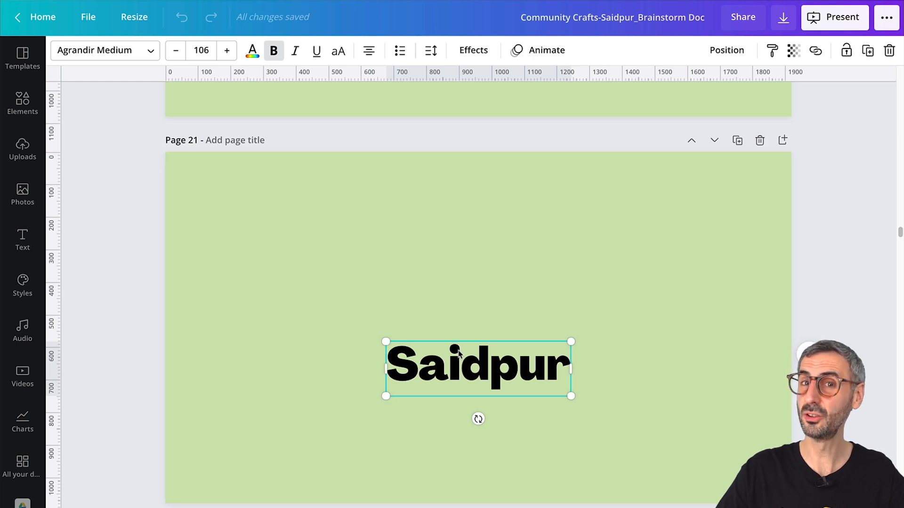
{"action": "left_click", "coordinate": [526, 294]}
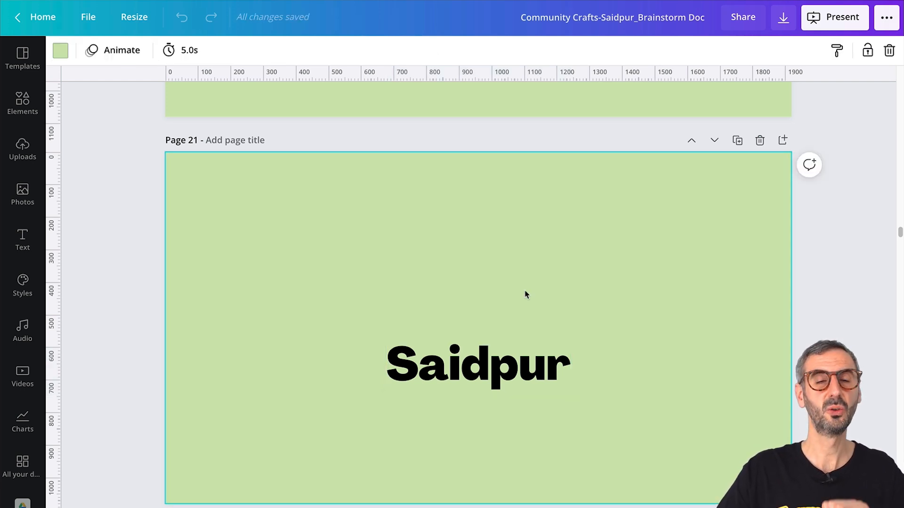
{"action": "left_click", "coordinate": [460, 386]}
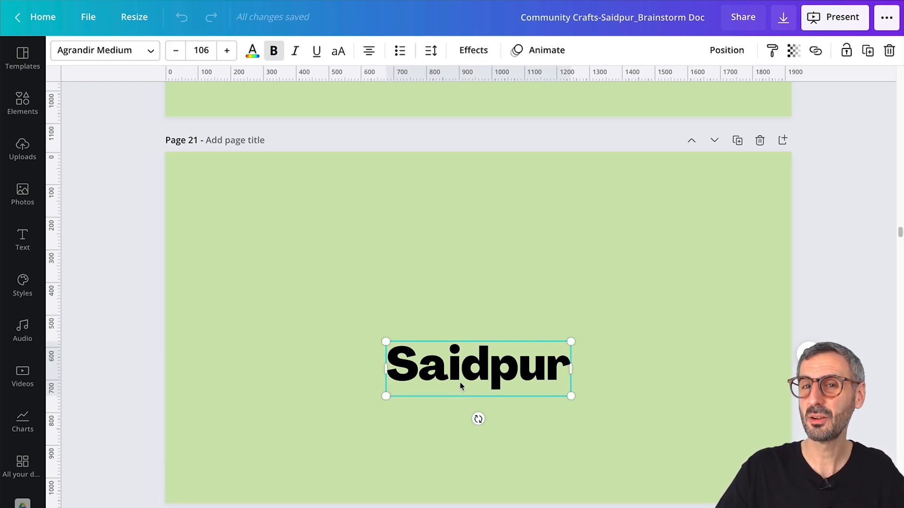
{"action": "left_click", "coordinate": [496, 256]}
{"action": "mouse_move", "coordinate": [462, 383]}
{"action": "left_mouse_down"}
{"action": "mouse_move", "coordinate": [399, 374]}
{"action": "mouse_move", "coordinate": [432, 349]}
{"action": "mouse_move", "coordinate": [496, 335]}
{"action": "mouse_move", "coordinate": [466, 337]}
{"action": "mouse_move", "coordinate": [449, 370]}
{"action": "mouse_move", "coordinate": [459, 390]}
{"action": "left_mouse_up"}
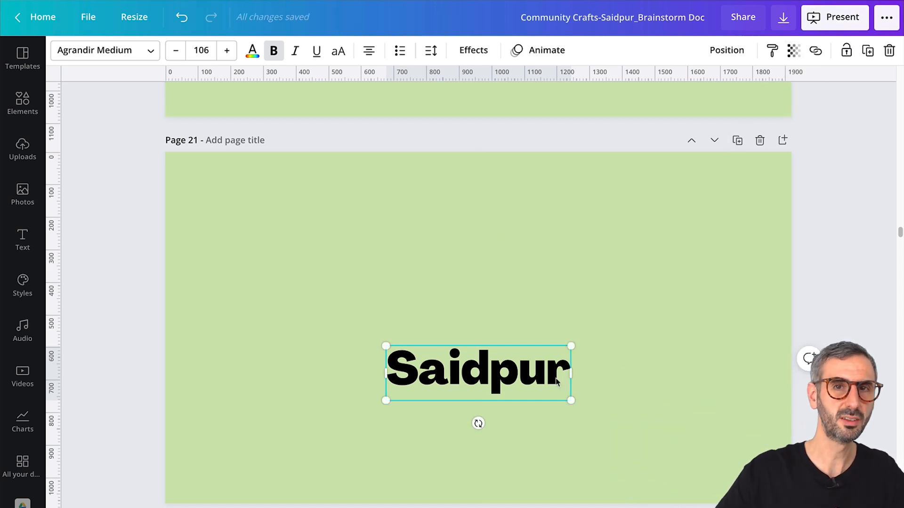
Step: Add the uploaded green image with white Saidpur lettering to the blank page 21 and delete the separate Saidpur text lying over it
{"action": "scroll", "coordinate": [557, 381], "scroll_direction": "down", "scroll_amount": 8}
{"action": "scroll", "coordinate": [557, 390], "scroll_direction": "up", "scroll_amount": 10}
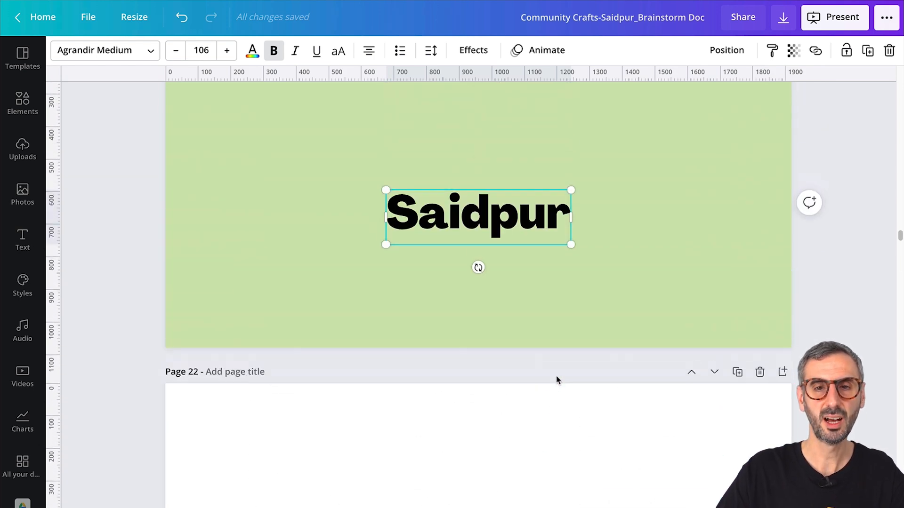
{"action": "scroll", "coordinate": [561, 400], "scroll_direction": "down", "scroll_amount": 5}
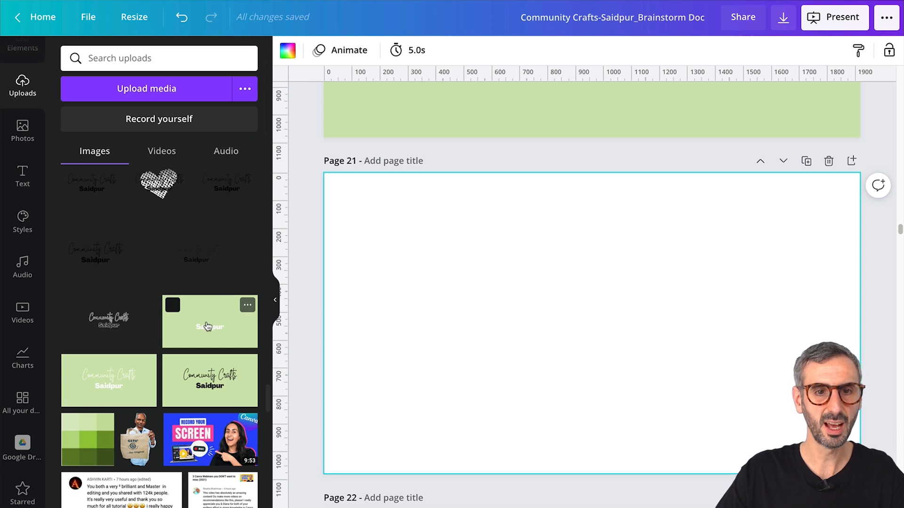
{"action": "left_click", "coordinate": [207, 326]}
{"action": "left_click_drag", "start_coordinate": [655, 336], "coordinate": [656, 394]}
{"action": "left_click", "coordinate": [623, 370]}
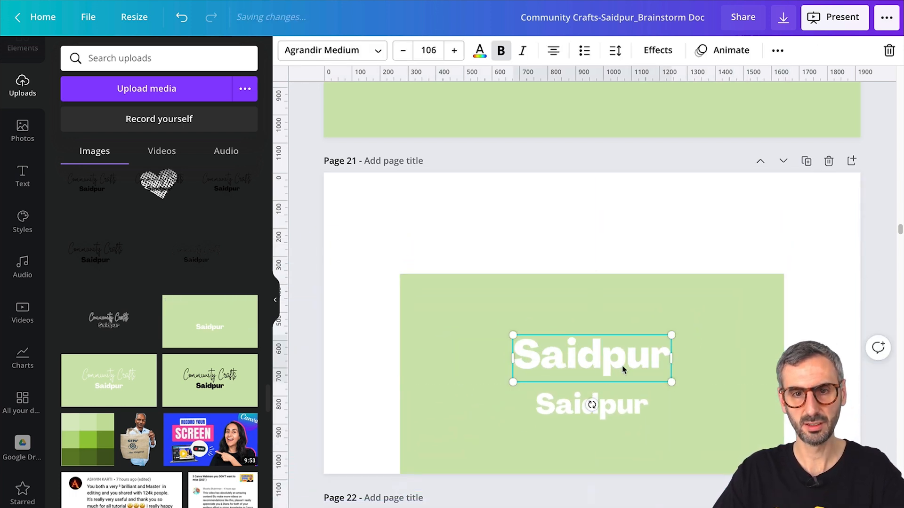
{"action": "key", "text": "Delete"}
Step: Reposition the green Saidpur image higher and slightly further left on the white page 21
{"action": "left_click_drag", "start_coordinate": [623, 369], "coordinate": [610, 344]}
{"action": "scroll", "coordinate": [612, 349], "scroll_direction": "up", "scroll_amount": 5}
{"action": "left_click_drag", "start_coordinate": [617, 245], "coordinate": [596, 269]}
{"action": "scroll", "coordinate": [596, 292], "scroll_direction": "down", "scroll_amount": 5}
{"action": "left_click", "coordinate": [606, 400]}
{"action": "mouse_move", "coordinate": [614, 322]}
{"action": "left_mouse_down"}
{"action": "mouse_move", "coordinate": [595, 361]}
{"action": "mouse_move", "coordinate": [574, 326]}
{"action": "mouse_move", "coordinate": [597, 327]}
{"action": "left_mouse_up"}
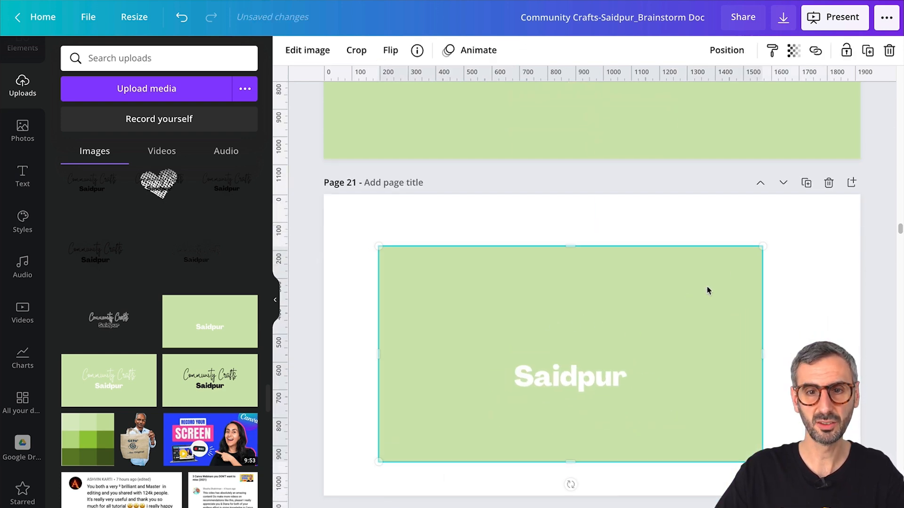
Step: Change page 21's background from white to the near-black document color
{"action": "key", "text": "ctrl+plus"}
{"action": "left_click", "coordinate": [331, 91]}
{"action": "left_click", "coordinate": [292, 56]}
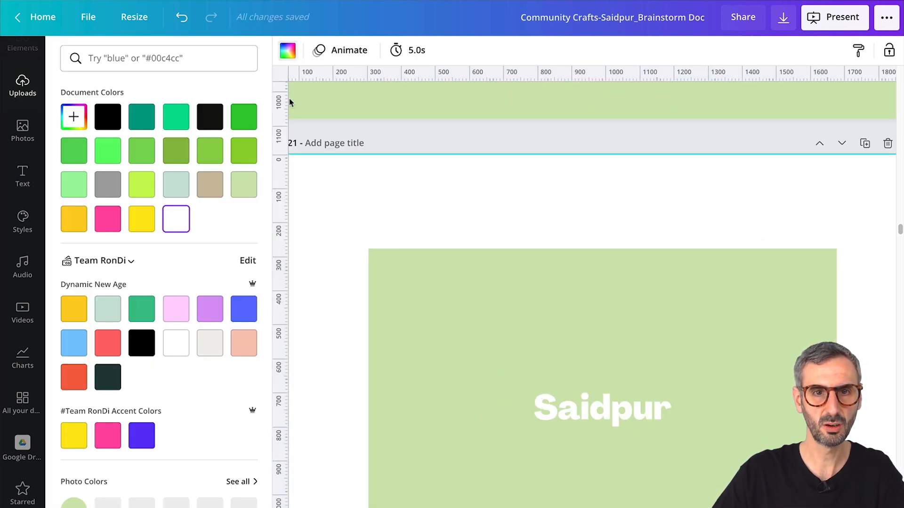
{"action": "left_click", "coordinate": [213, 120]}
Step: Move the green Saidpur image slightly up and remove its background with Background Remover
{"action": "left_click_drag", "start_coordinate": [524, 335], "coordinate": [507, 300]}
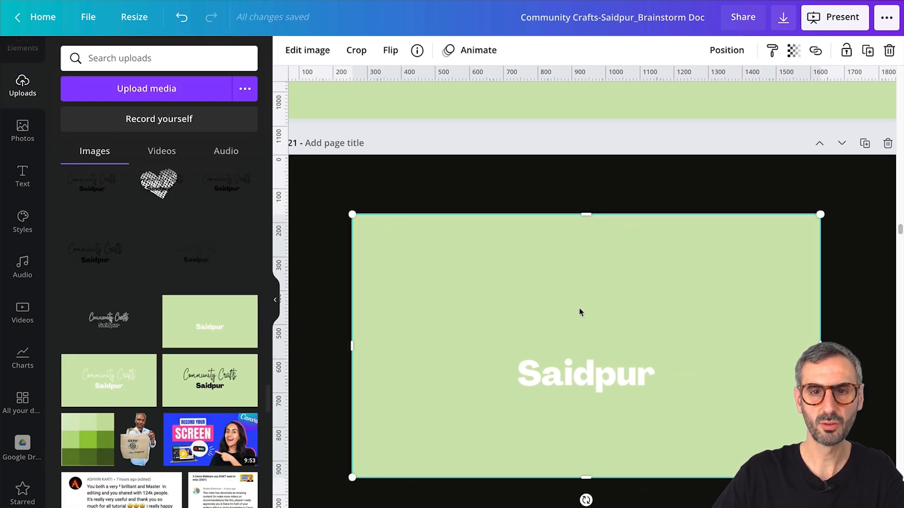
{"action": "left_click", "coordinate": [298, 52]}
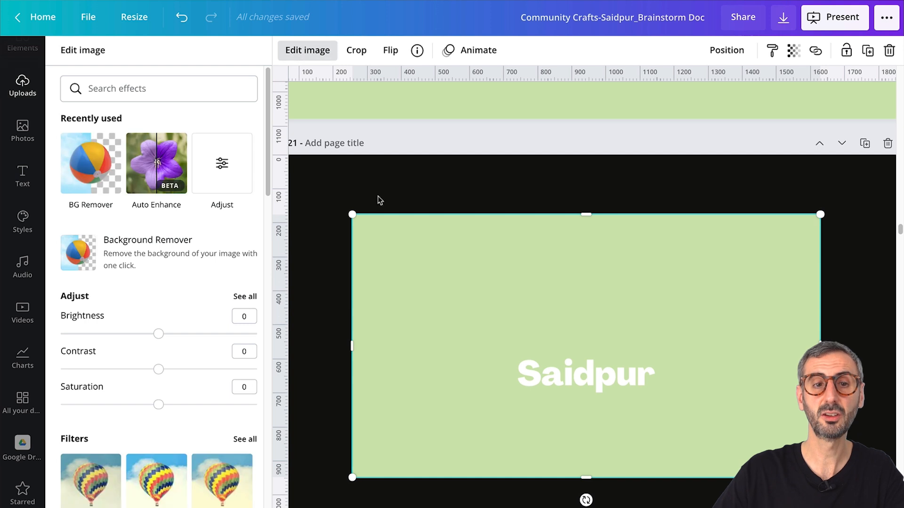
{"action": "left_click", "coordinate": [146, 242]}
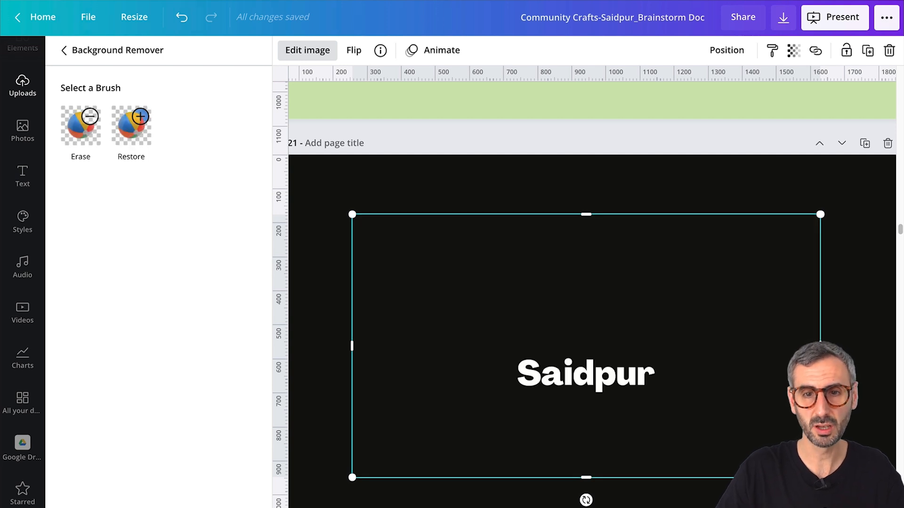
Step: Crop the transparent Saidpur image on all four sides to a small margin around the lettering
{"action": "left_click_drag", "start_coordinate": [584, 211], "coordinate": [586, 321]}
{"action": "left_click_drag", "start_coordinate": [588, 470], "coordinate": [591, 412]}
{"action": "left_click_drag", "start_coordinate": [371, 377], "coordinate": [472, 387]}
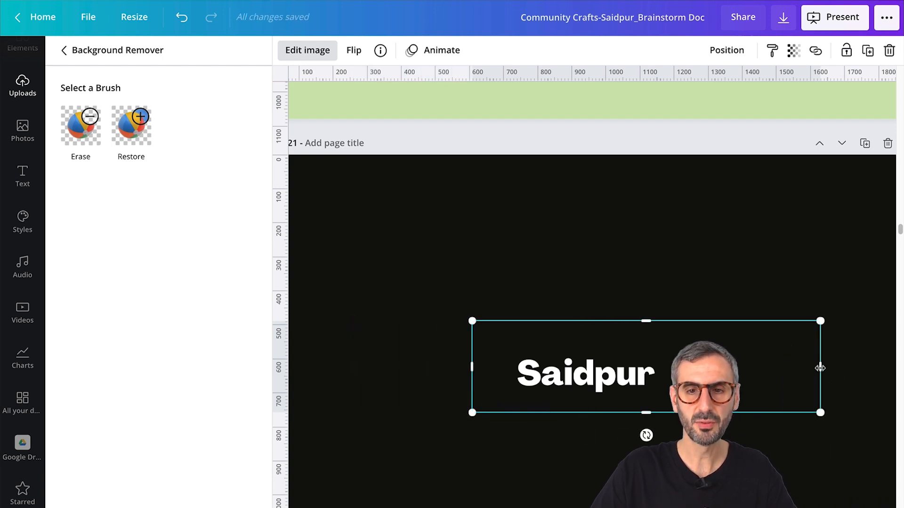
{"action": "left_click_drag", "start_coordinate": [820, 366], "coordinate": [694, 372]}
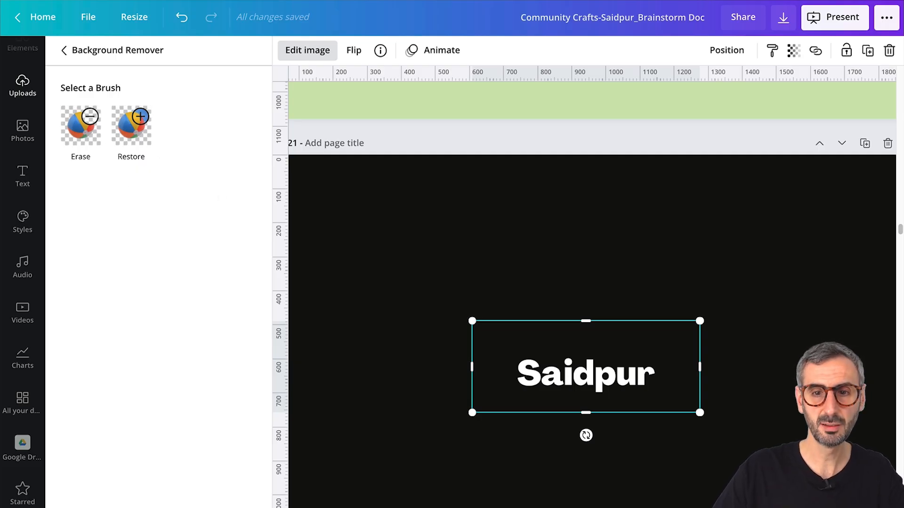
Step: Erase the dot above the letter i in the Saidpur image with the Background Remover's Erase brush at size 12 and view the result
{"action": "left_click_drag", "start_coordinate": [662, 500], "coordinate": [686, 502]}
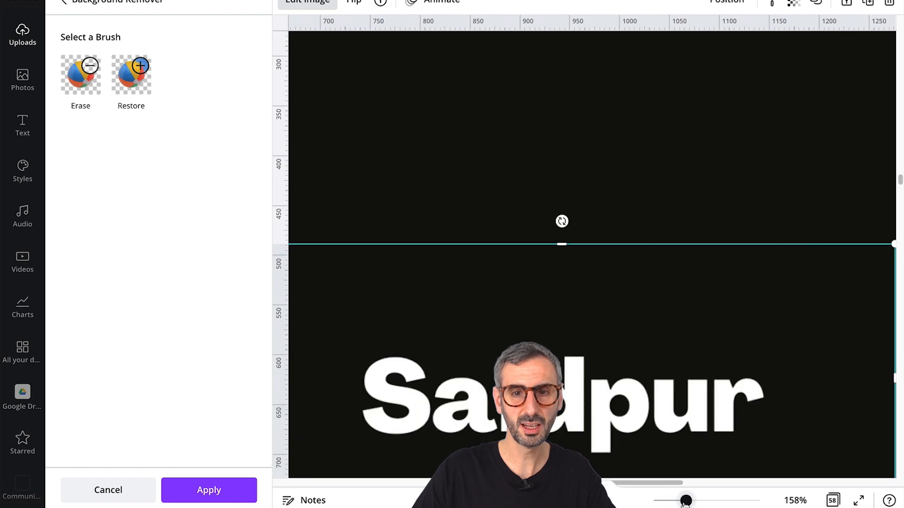
{"action": "left_click", "coordinate": [76, 86]}
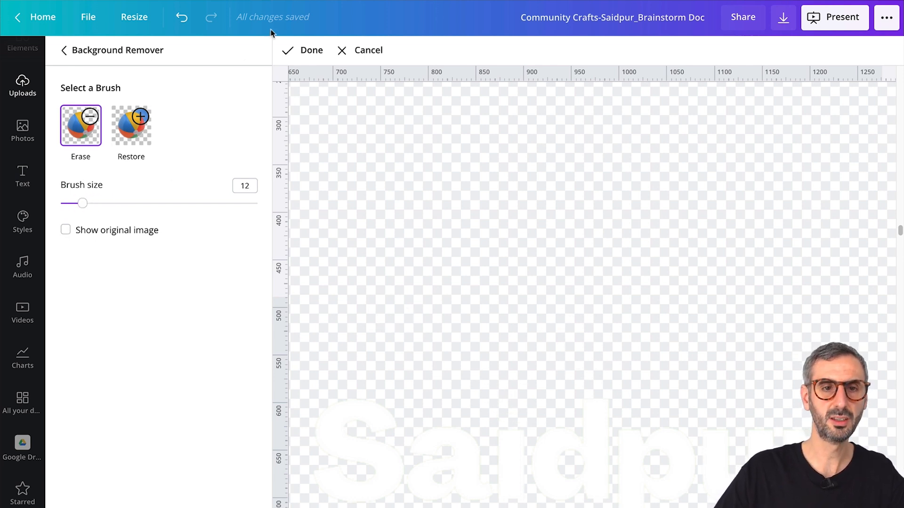
{"action": "left_click", "coordinate": [305, 50]}
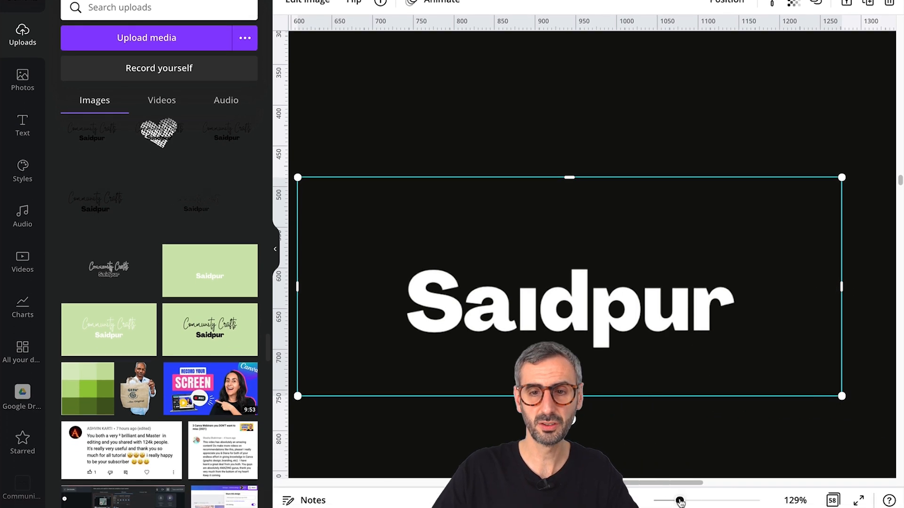
{"action": "left_click_drag", "start_coordinate": [679, 500], "coordinate": [674, 501]}
{"action": "left_click", "coordinate": [626, 184]}
{"action": "scroll", "coordinate": [617, 193], "scroll_direction": "up", "scroll_amount": 10}
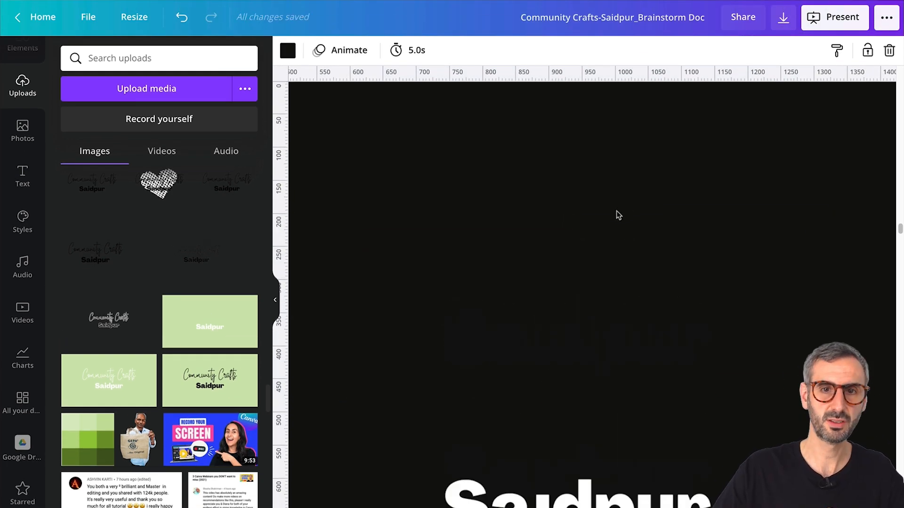
{"action": "scroll", "coordinate": [616, 200], "scroll_direction": "down", "scroll_amount": 8}
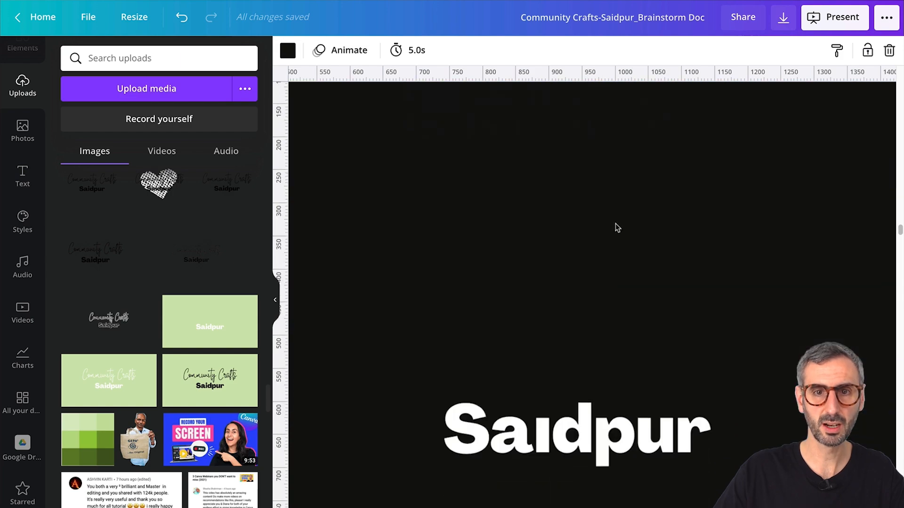
Step: Copy the lowest hand-drawn heart outline beside the Community Crafts logo on page 24 and paste it onto page 21
{"action": "scroll", "coordinate": [616, 227], "scroll_direction": "down", "scroll_amount": 10}
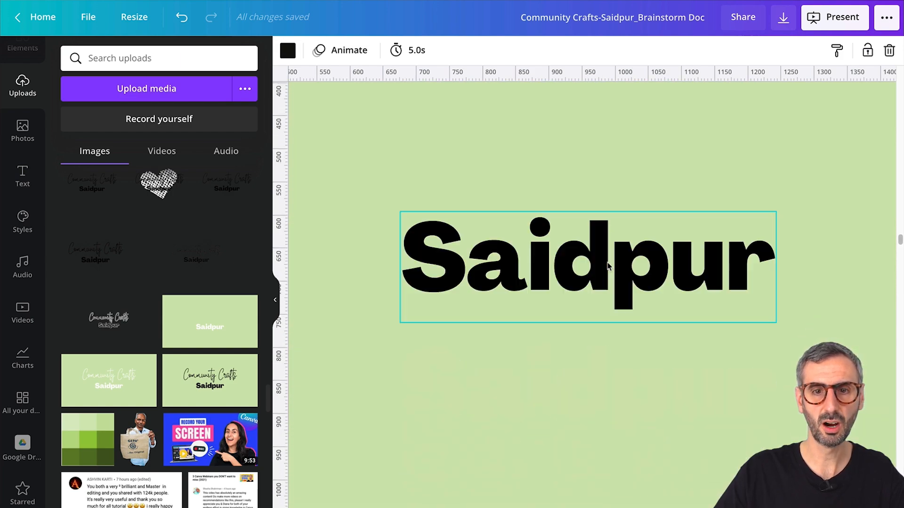
{"action": "scroll", "coordinate": [607, 272], "scroll_direction": "down", "scroll_amount": 5}
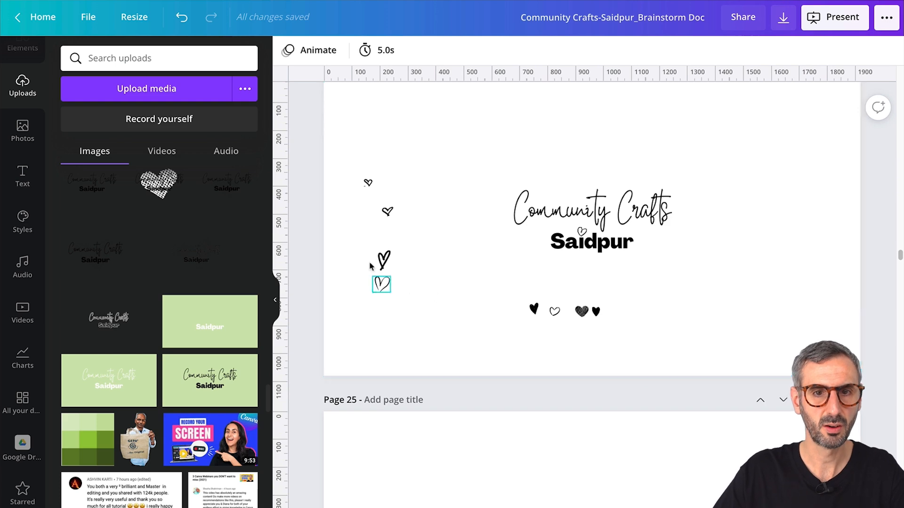
{"action": "left_click", "coordinate": [382, 285]}
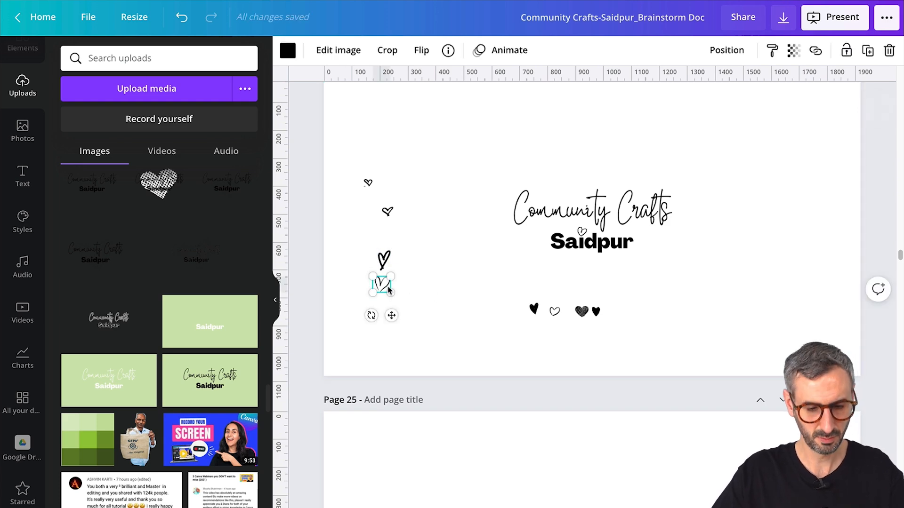
{"action": "scroll", "coordinate": [426, 283], "scroll_direction": "up", "scroll_amount": 15}
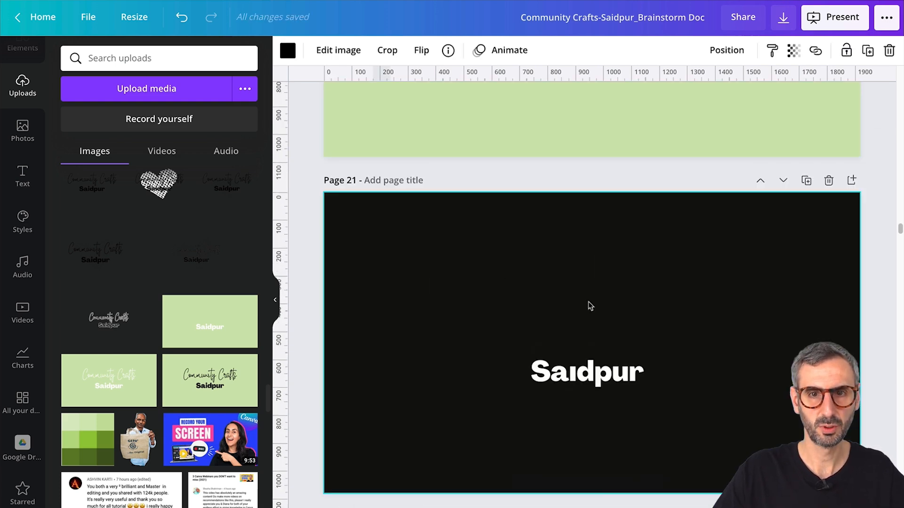
{"action": "left_click", "coordinate": [589, 308]}
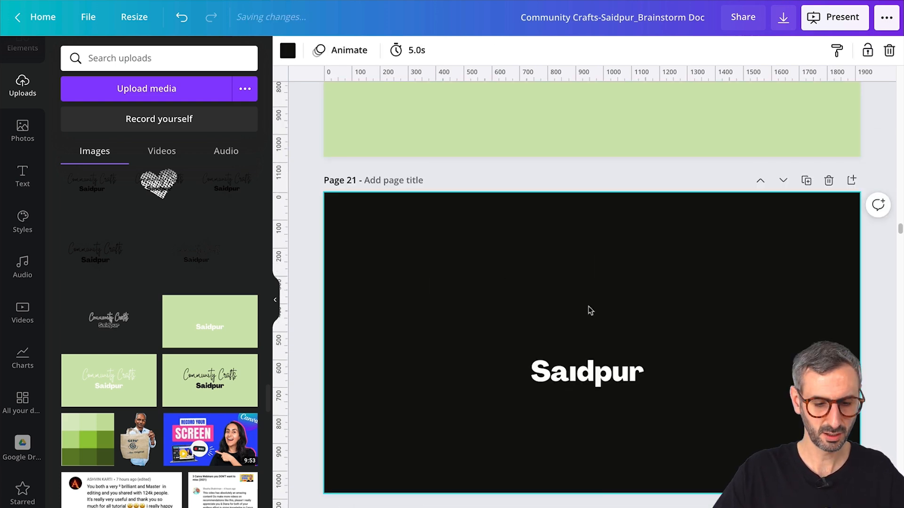
{"action": "key", "text": "ctrl+v"}
Step: Recolor the pasted heart white and place it directly above the dotless i of the Saidpur word mark
{"action": "left_click", "coordinate": [288, 50]}
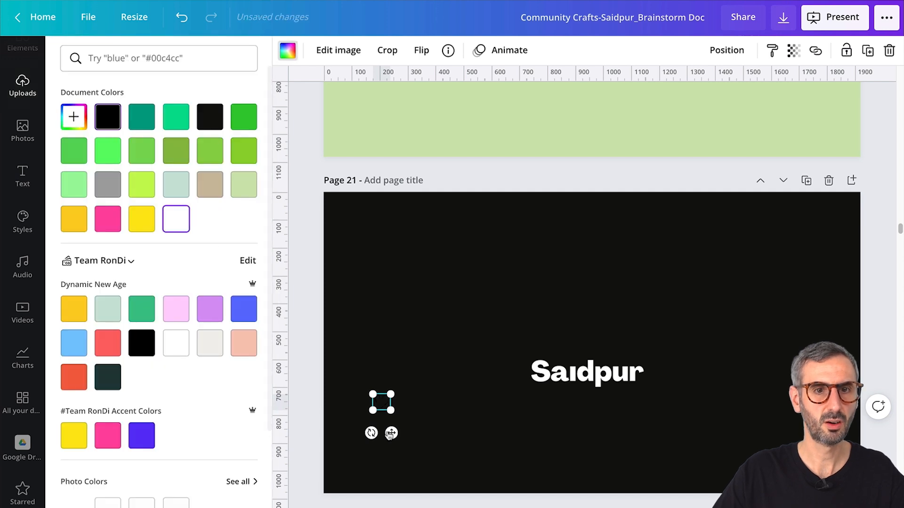
{"action": "left_click_drag", "start_coordinate": [394, 431], "coordinate": [550, 380]}
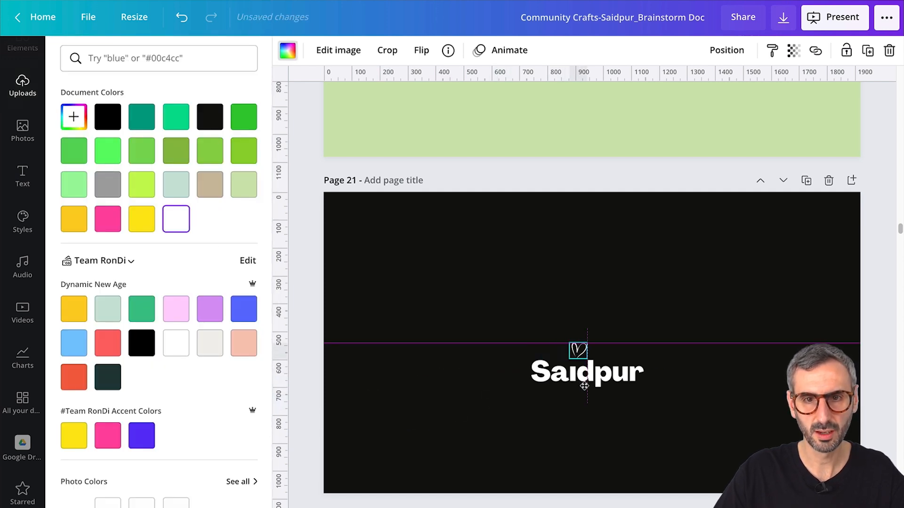
{"action": "left_click", "coordinate": [577, 438]}
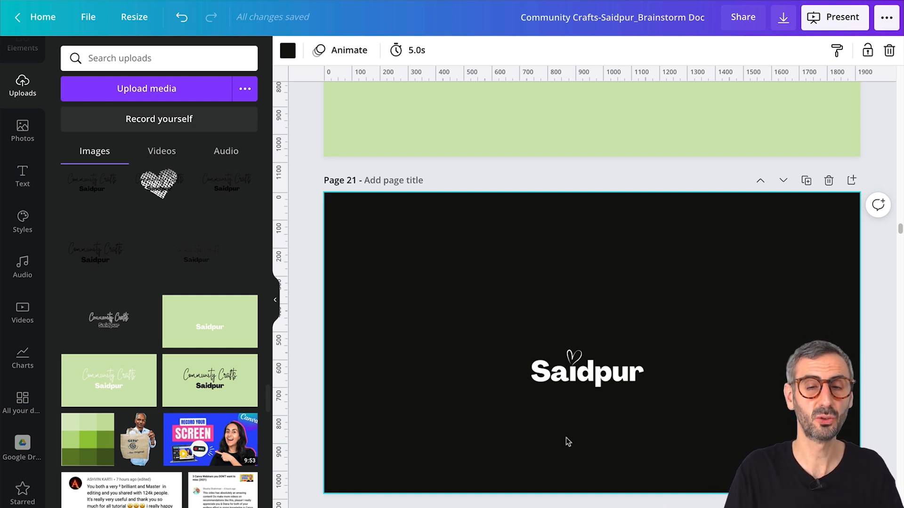
{"action": "left_click", "coordinate": [639, 375]}
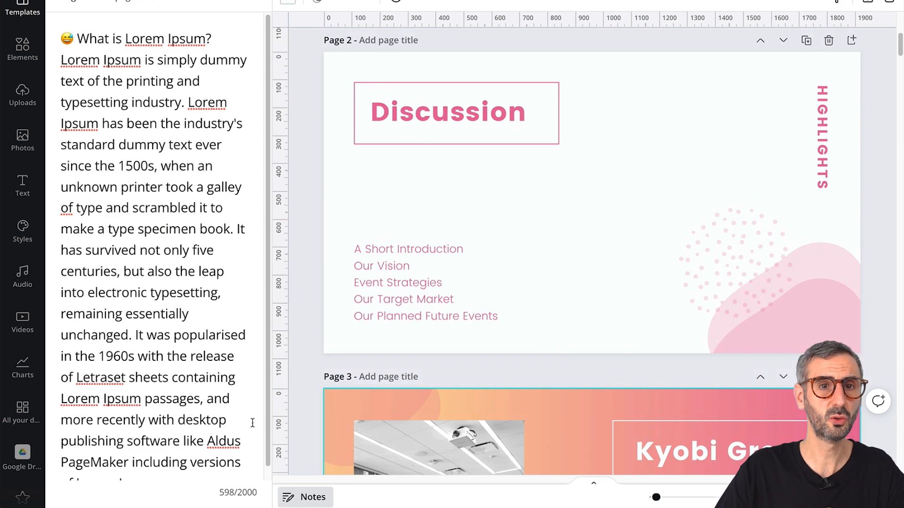
Step: Close the presentation notes and show the font choices for the "Kyobi Arts" title text on page 1
{"action": "left_click", "coordinate": [304, 497]}
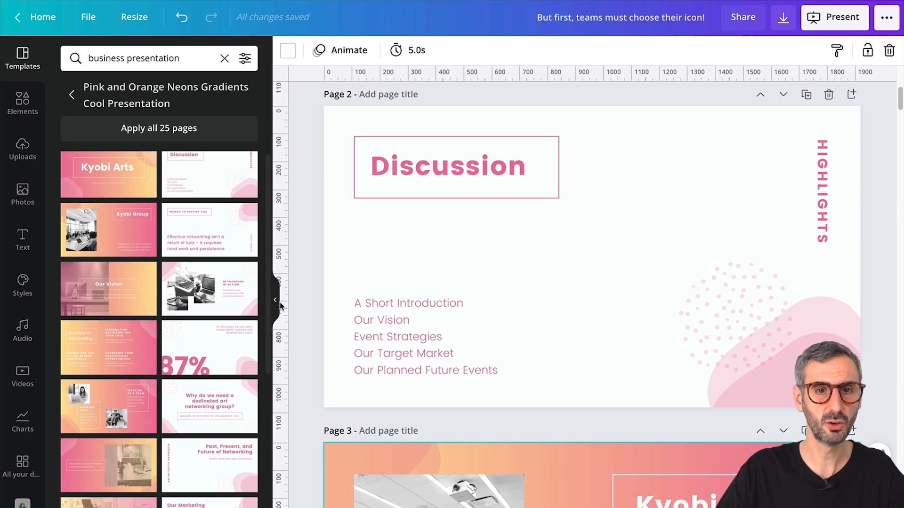
{"action": "scroll", "coordinate": [312, 159], "scroll_direction": "up", "scroll_amount": 1}
{"action": "scroll", "coordinate": [312, 159], "scroll_direction": "up", "scroll_amount": 6}
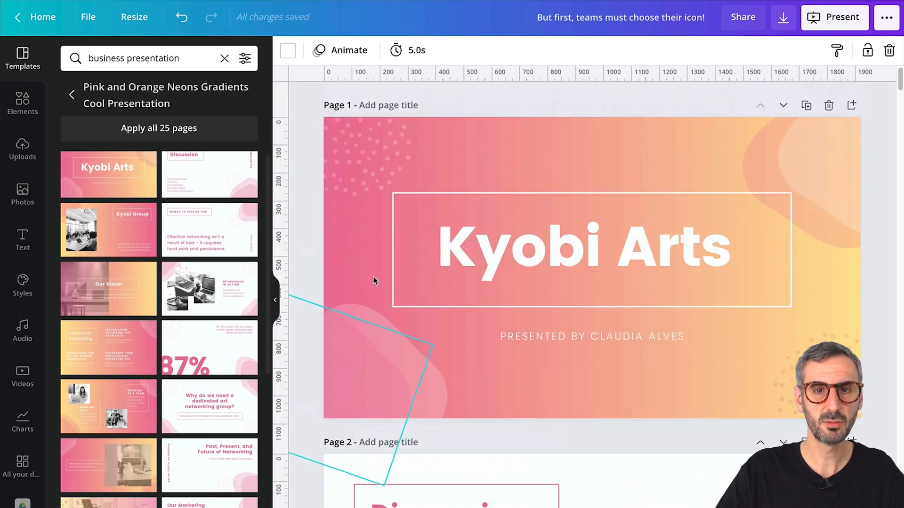
{"action": "left_click", "coordinate": [571, 279]}
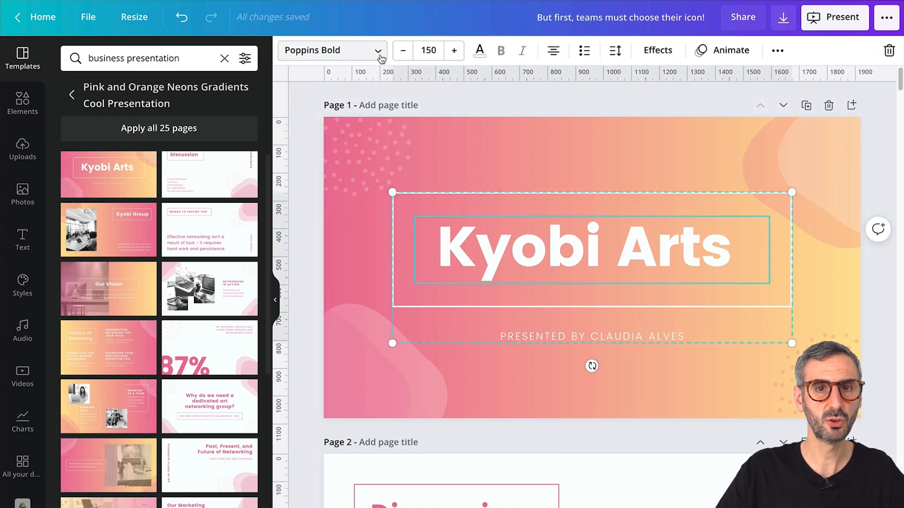
{"action": "left_click", "coordinate": [378, 51]}
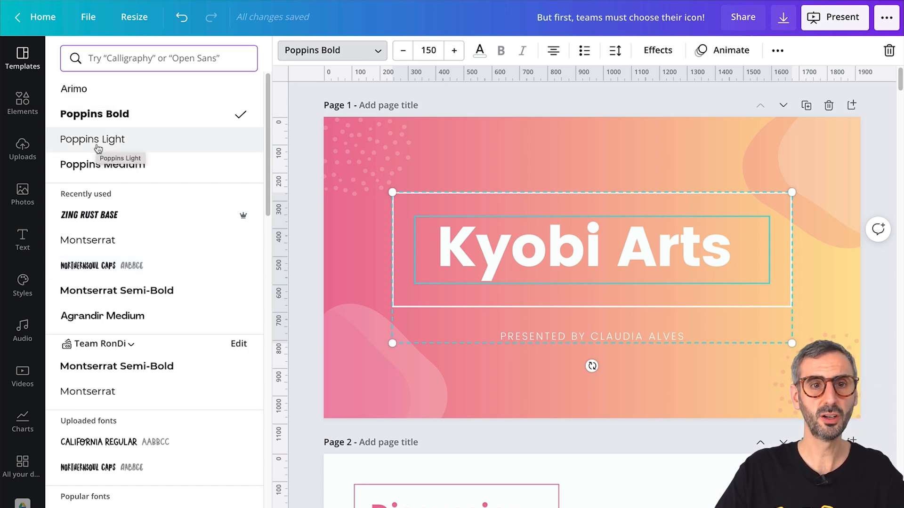
{"action": "left_click", "coordinate": [679, 262]}
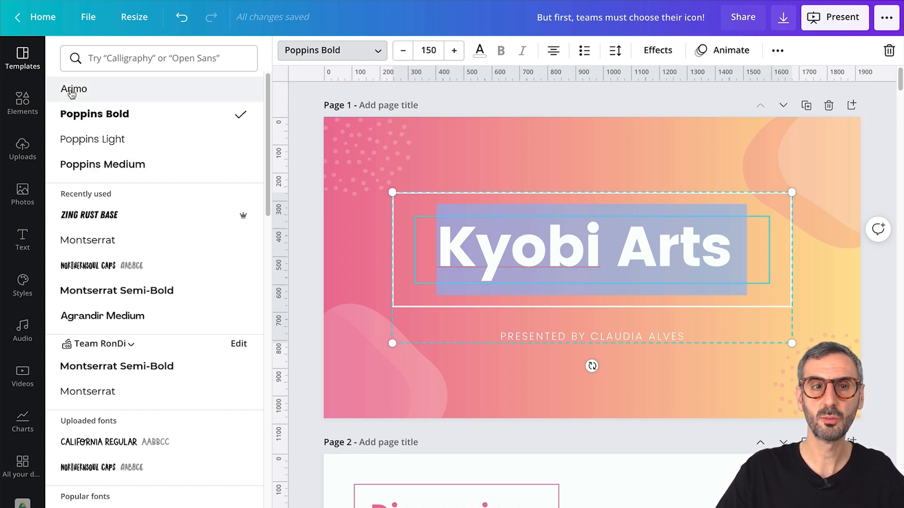
Step: Review the document, recently used and brand fonts, and view the available Brand Kits without switching from Team RonDi
{"action": "scroll", "coordinate": [153, 174], "scroll_direction": "down", "scroll_amount": 1}
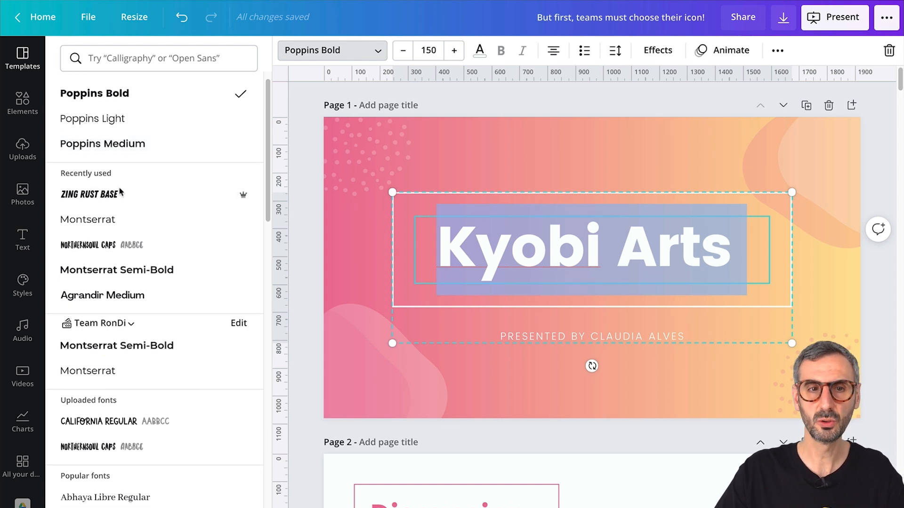
{"action": "scroll", "coordinate": [117, 193], "scroll_direction": "down", "scroll_amount": 2}
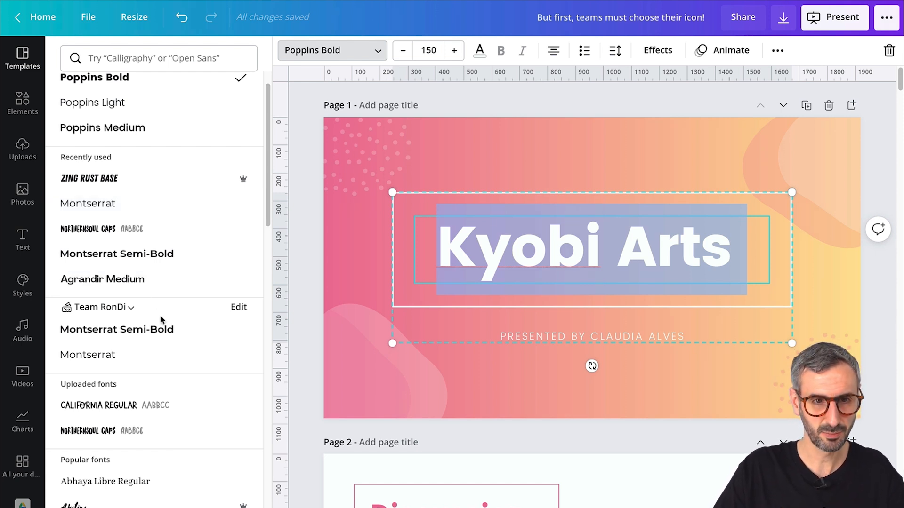
{"action": "scroll", "coordinate": [129, 309], "scroll_direction": "down", "scroll_amount": 3}
{"action": "scroll", "coordinate": [132, 307], "scroll_direction": "down", "scroll_amount": 2}
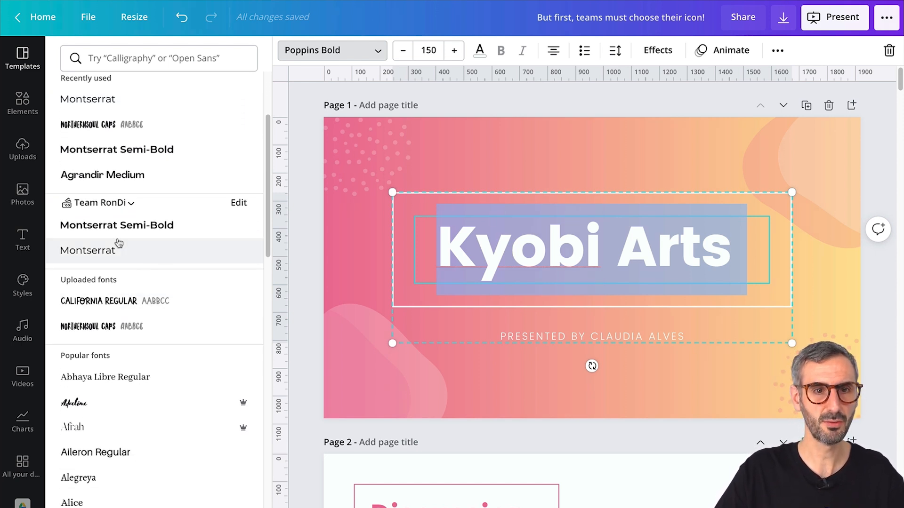
{"action": "left_click", "coordinate": [132, 204]}
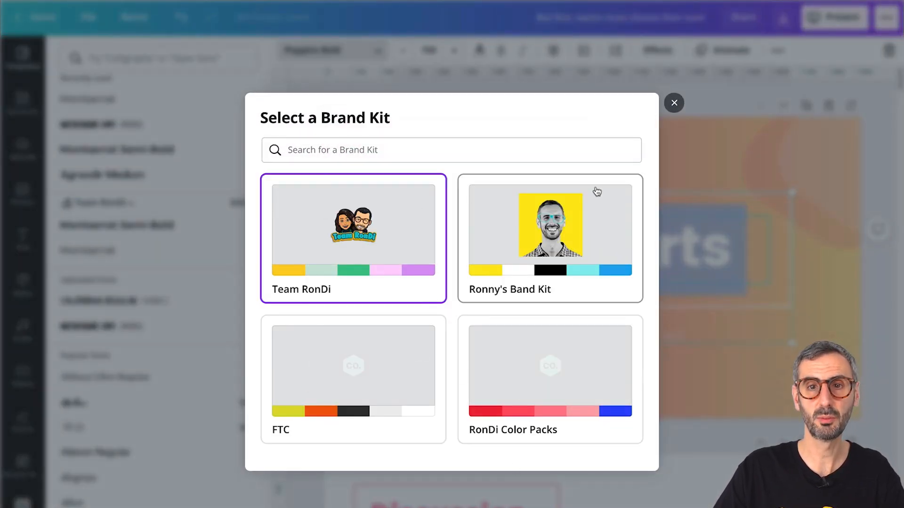
{"action": "left_click", "coordinate": [675, 104]}
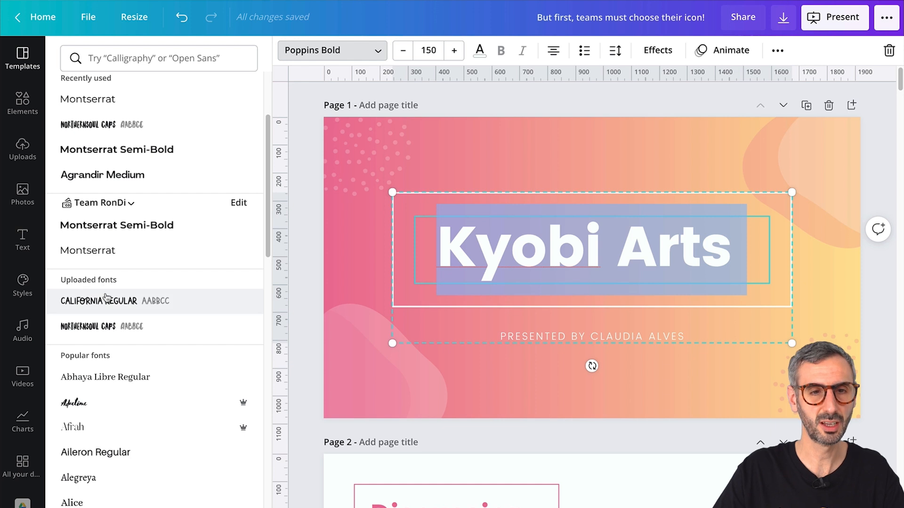
Step: Browse the uploaded, popular and English font groups, and return to the recently used and Team RonDi fonts
{"action": "scroll", "coordinate": [103, 292], "scroll_direction": "down", "scroll_amount": 3}
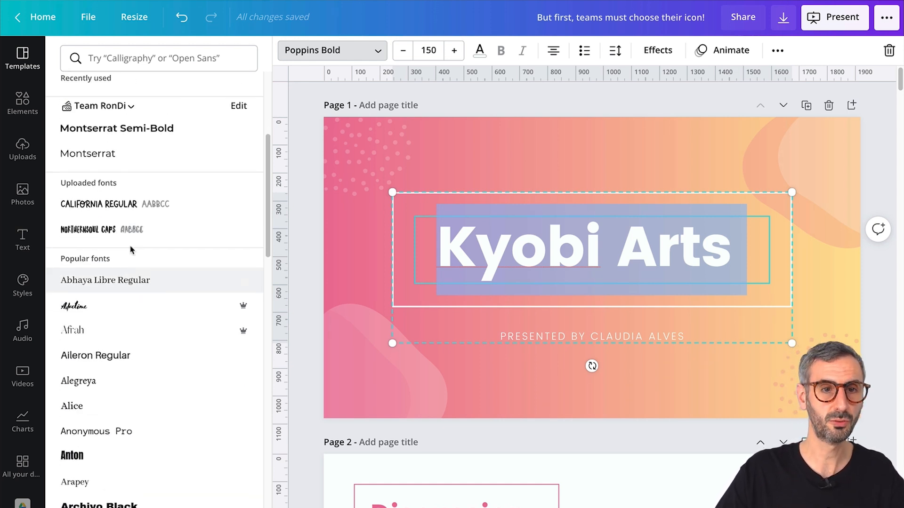
{"action": "scroll", "coordinate": [99, 194], "scroll_direction": "up", "scroll_amount": 1}
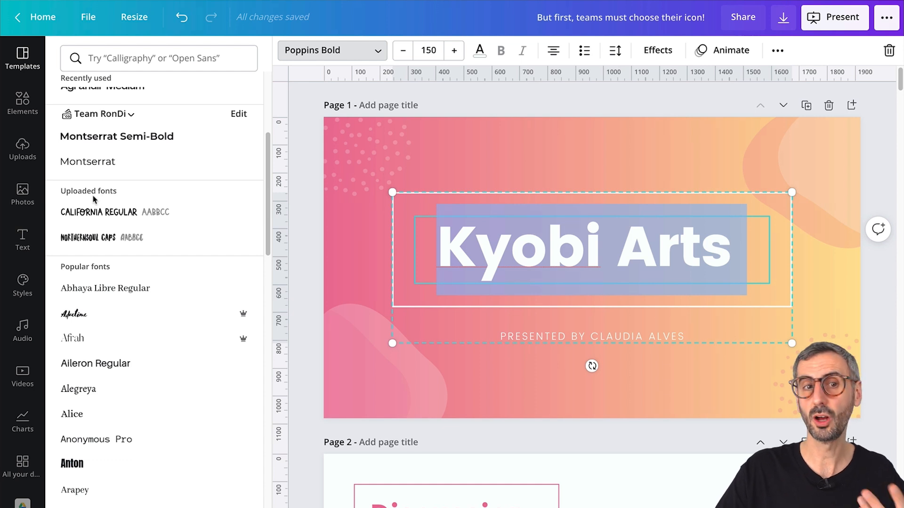
{"action": "scroll", "coordinate": [113, 226], "scroll_direction": "down", "scroll_amount": 1}
{"action": "scroll", "coordinate": [111, 221], "scroll_direction": "down", "scroll_amount": 6}
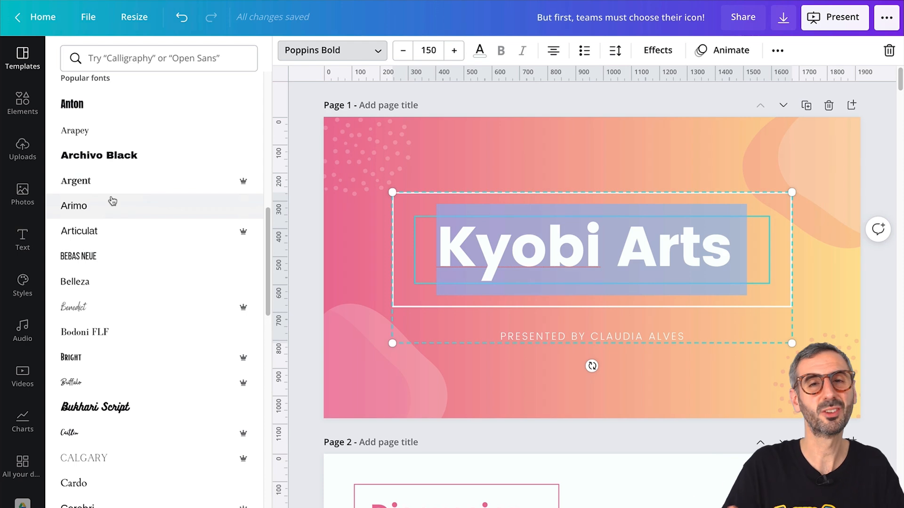
{"action": "scroll", "coordinate": [113, 202], "scroll_direction": "down", "scroll_amount": 5}
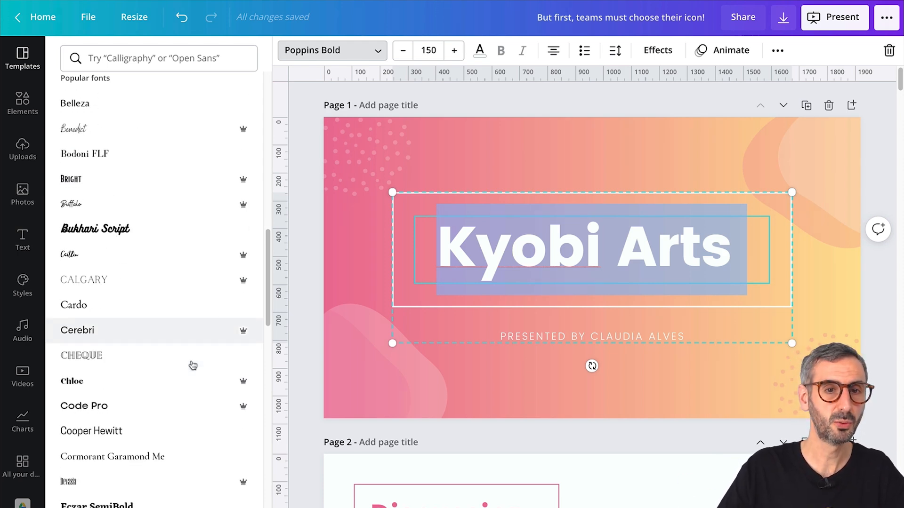
{"action": "scroll", "coordinate": [174, 271], "scroll_direction": "down", "scroll_amount": 15}
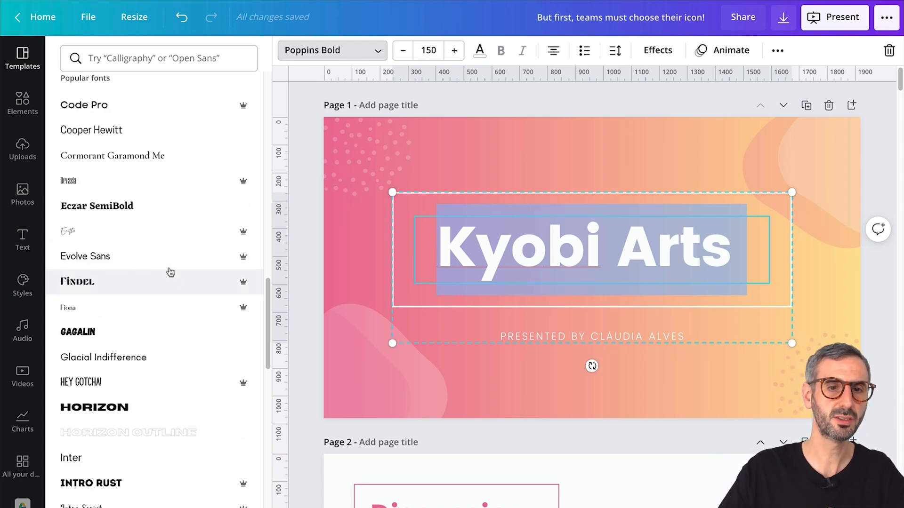
{"action": "scroll", "coordinate": [171, 277], "scroll_direction": "down", "scroll_amount": 10}
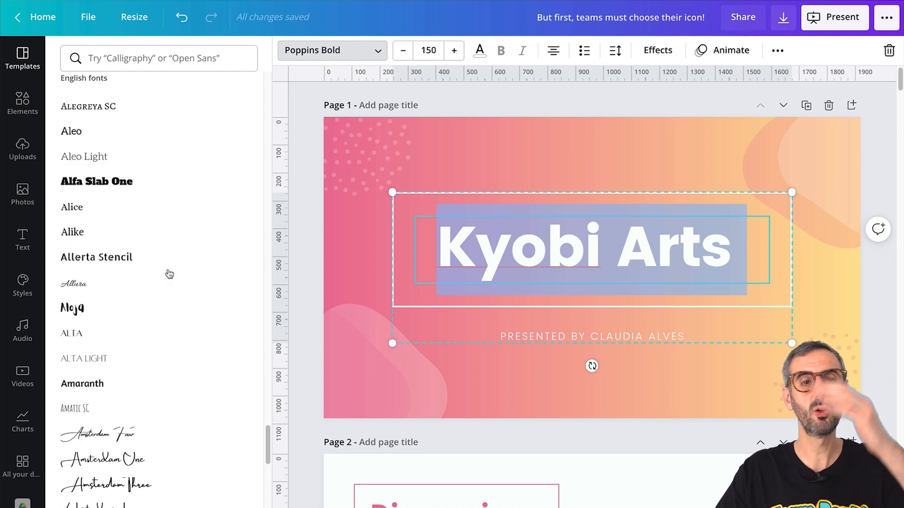
{"action": "scroll", "coordinate": [172, 280], "scroll_direction": "up", "scroll_amount": 15}
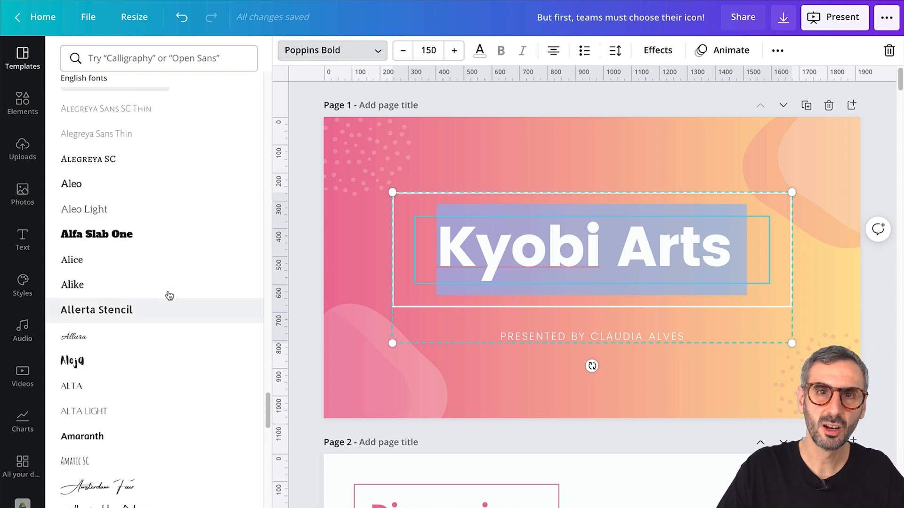
{"action": "scroll", "coordinate": [169, 294], "scroll_direction": "up", "scroll_amount": 3}
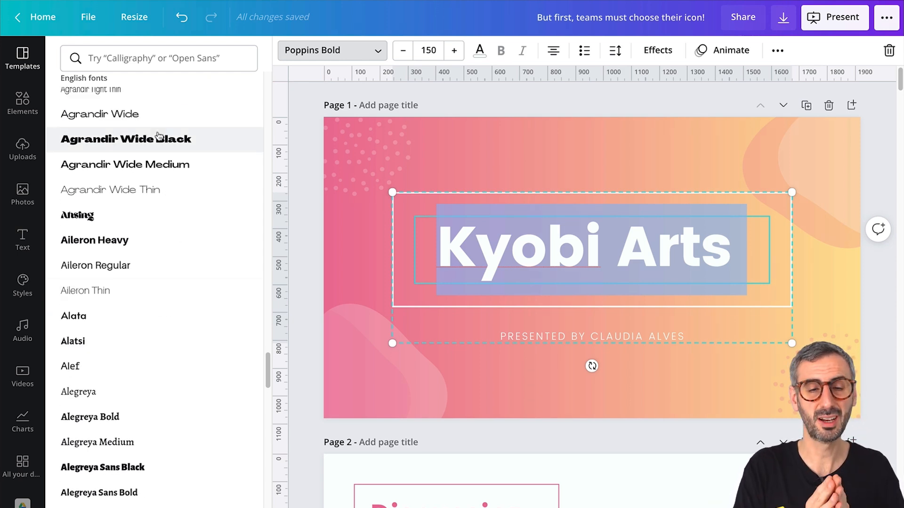
{"action": "scroll", "coordinate": [152, 256], "scroll_direction": "up", "scroll_amount": 20}
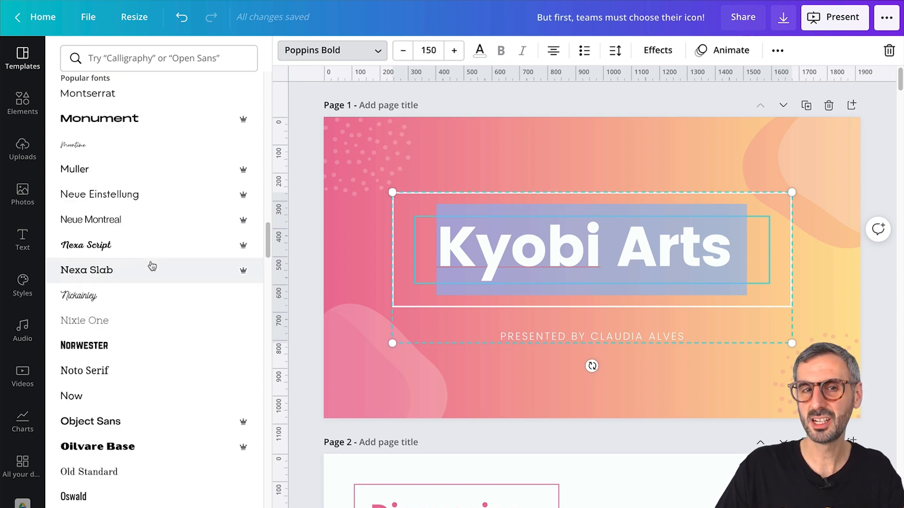
{"action": "scroll", "coordinate": [151, 266], "scroll_direction": "up", "scroll_amount": 20}
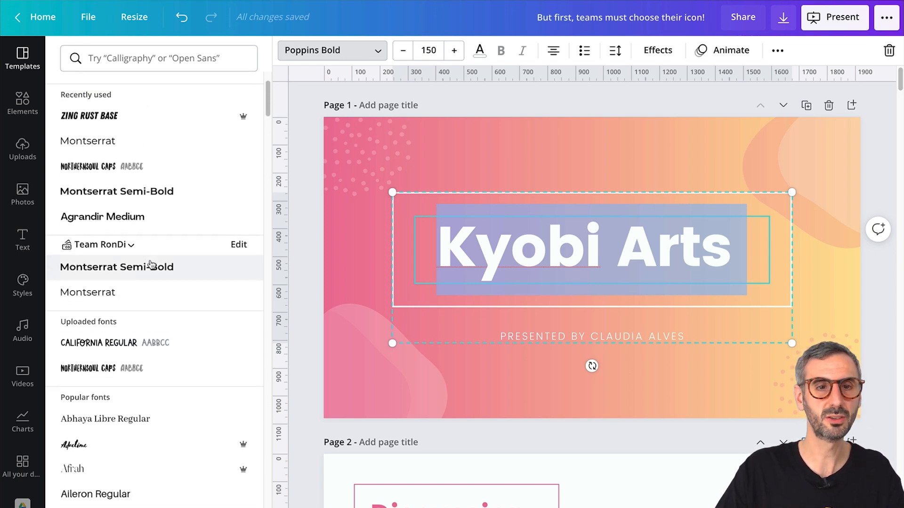